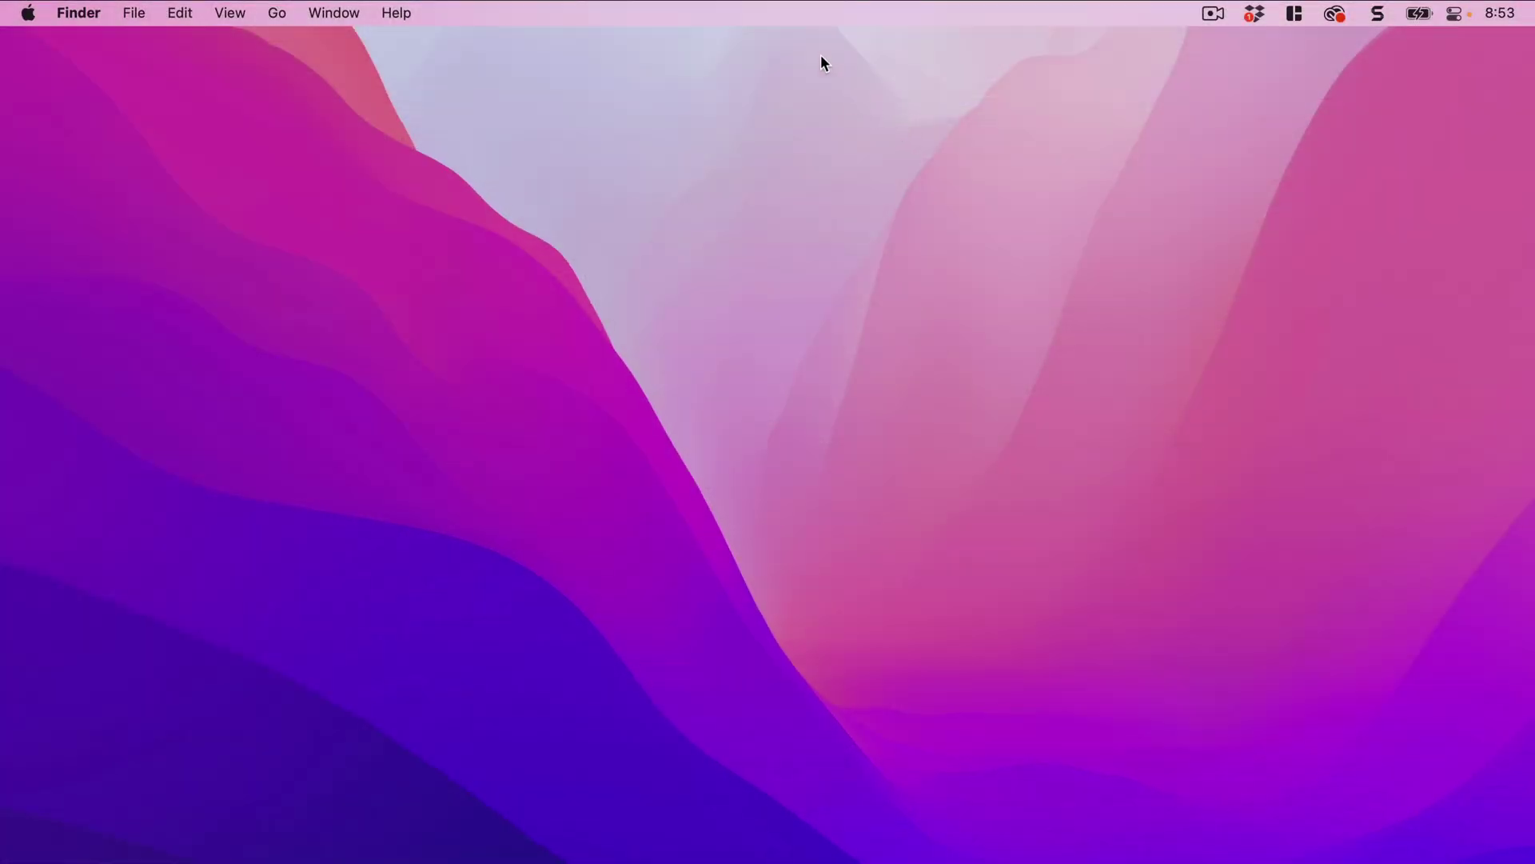
Pull down the Unclutter panel with Clipboard History, Files and Notes over the desktop
scroll(801, 6, down, 2)
Copy the Becoming paragraph '10 years is a very long time…' from the Brave article
key(ctrl+Right)
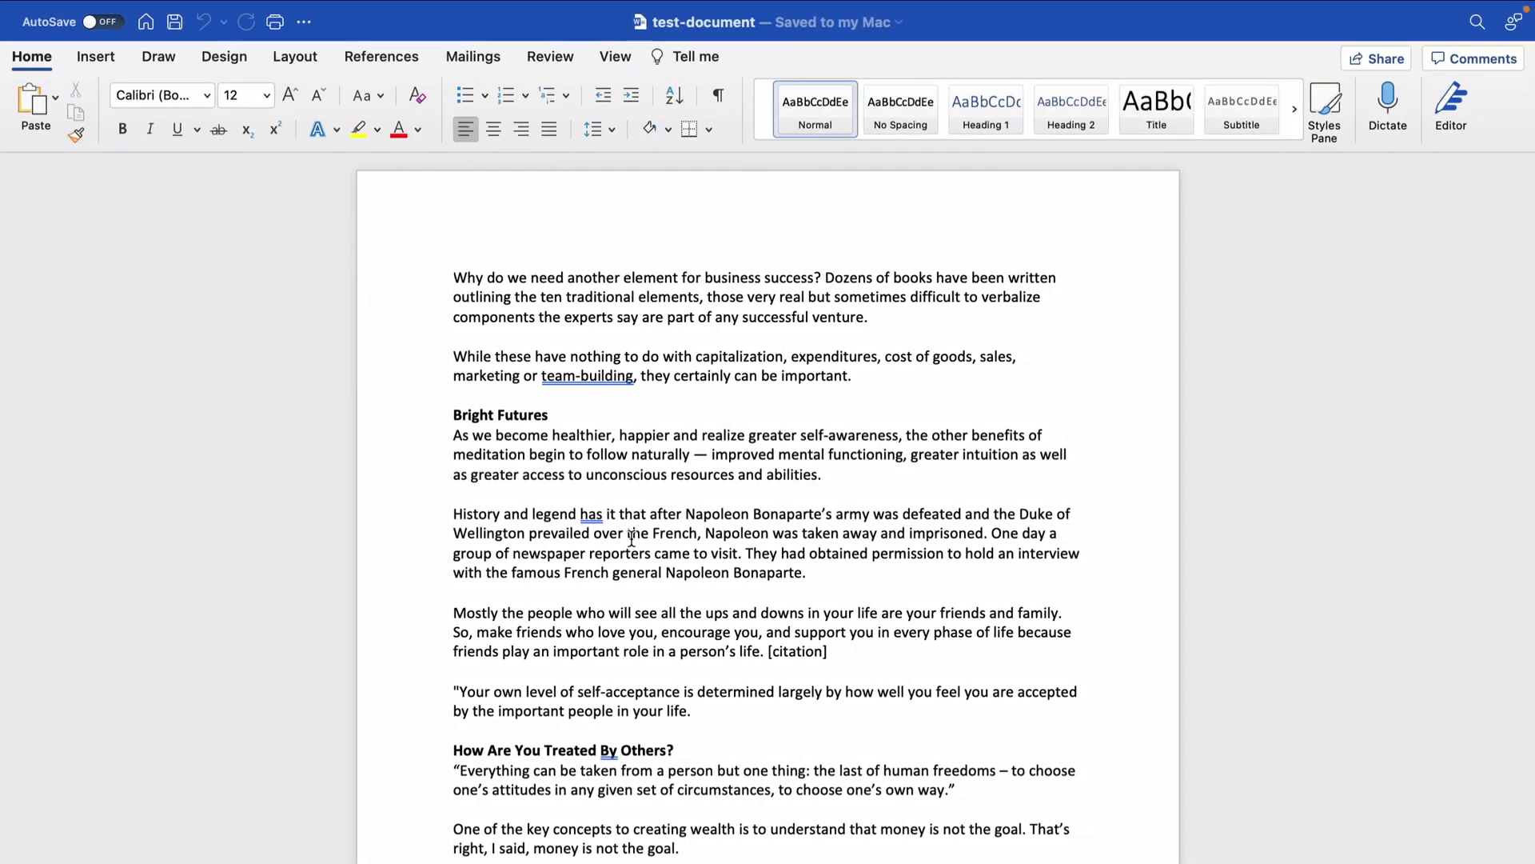
scroll(631, 539, down, 5)
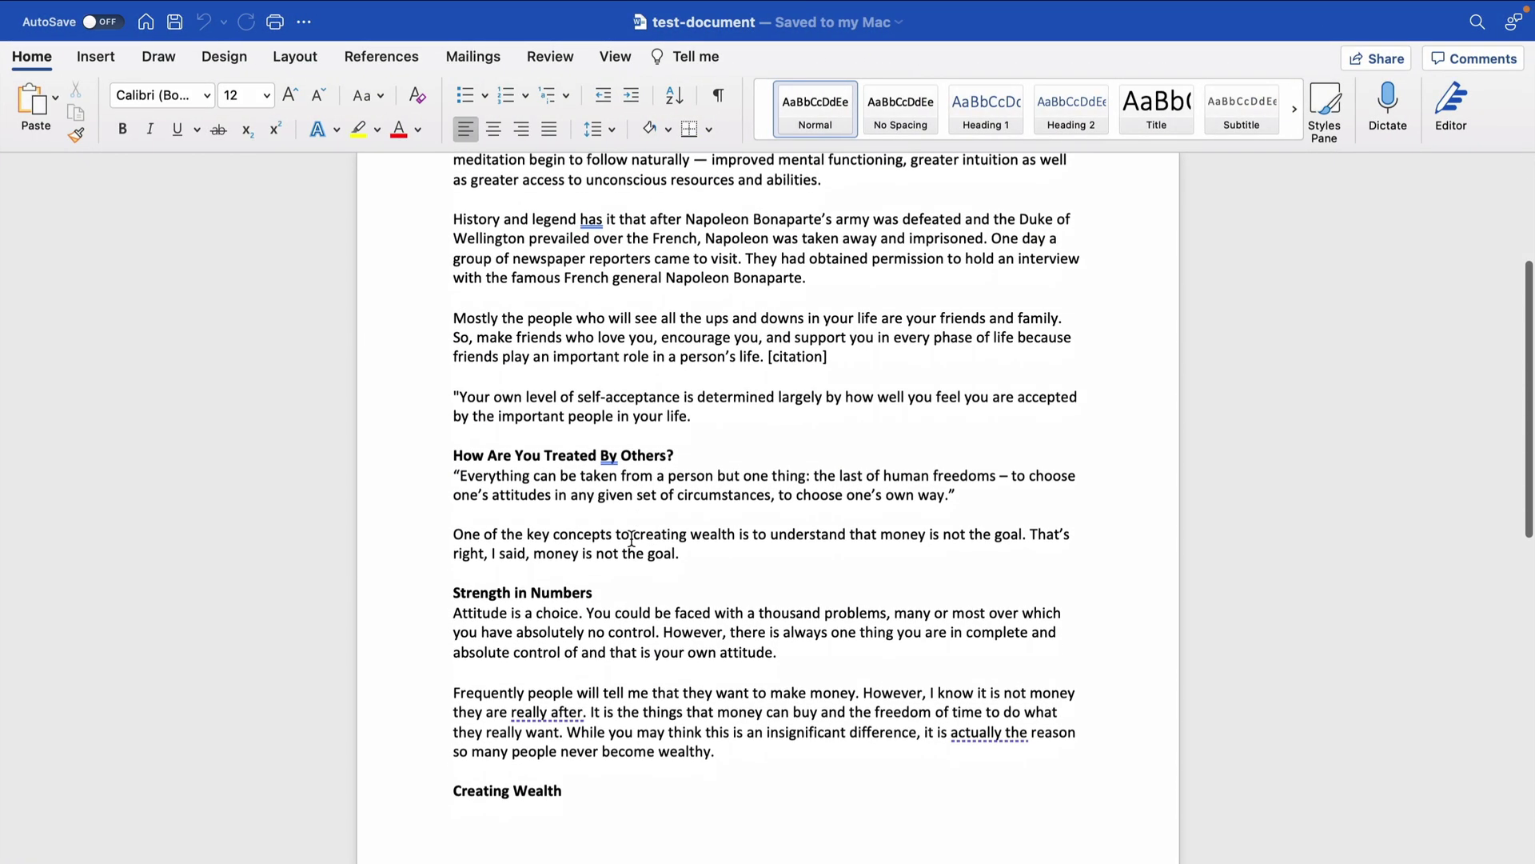
key(ctrl+Left)
key(ctrl+Left)
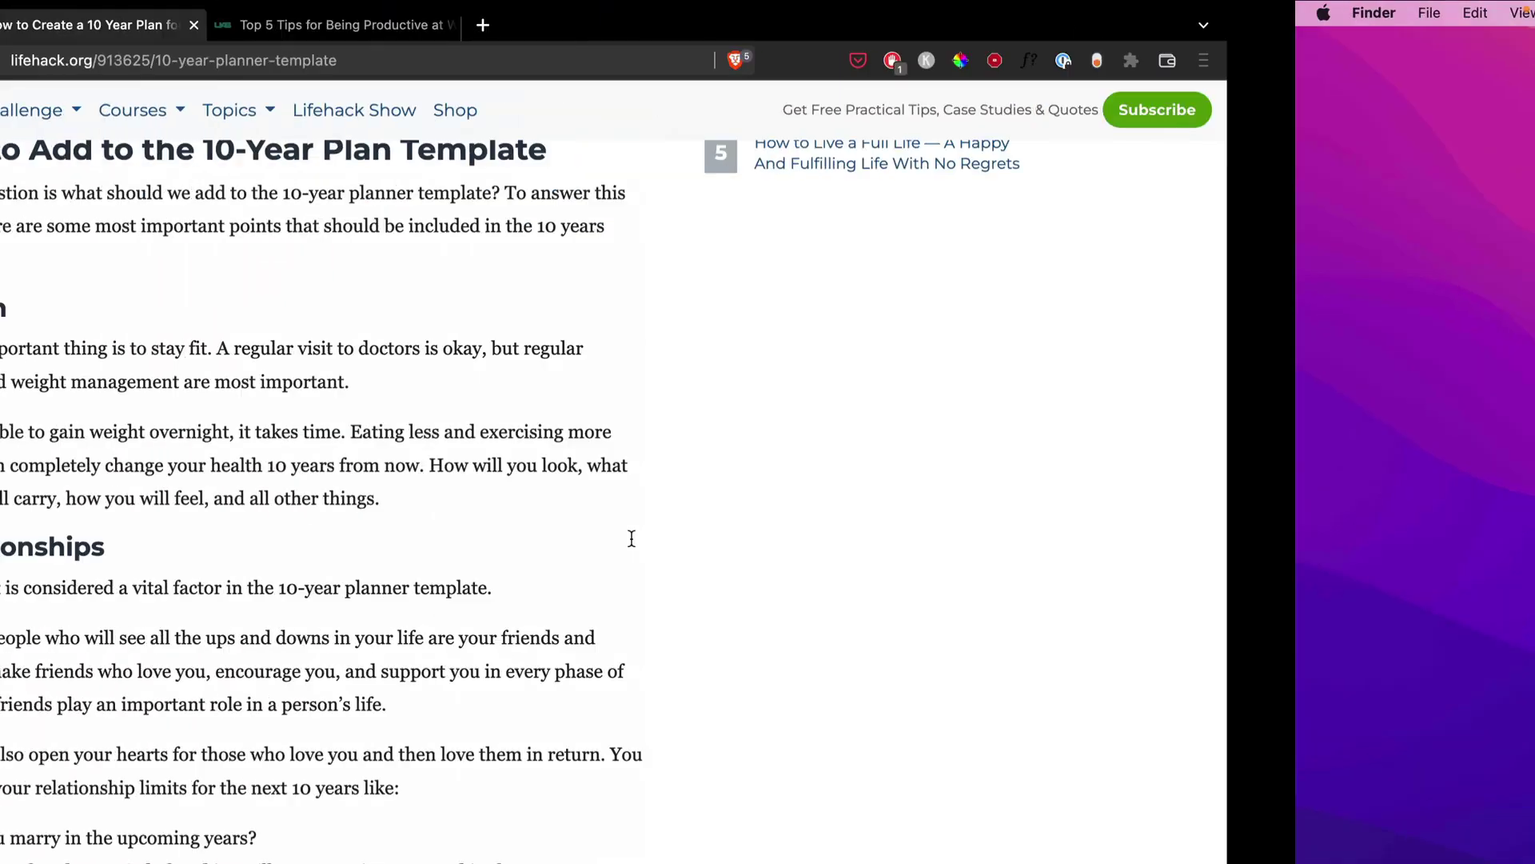
scroll(472, 480, down, 6)
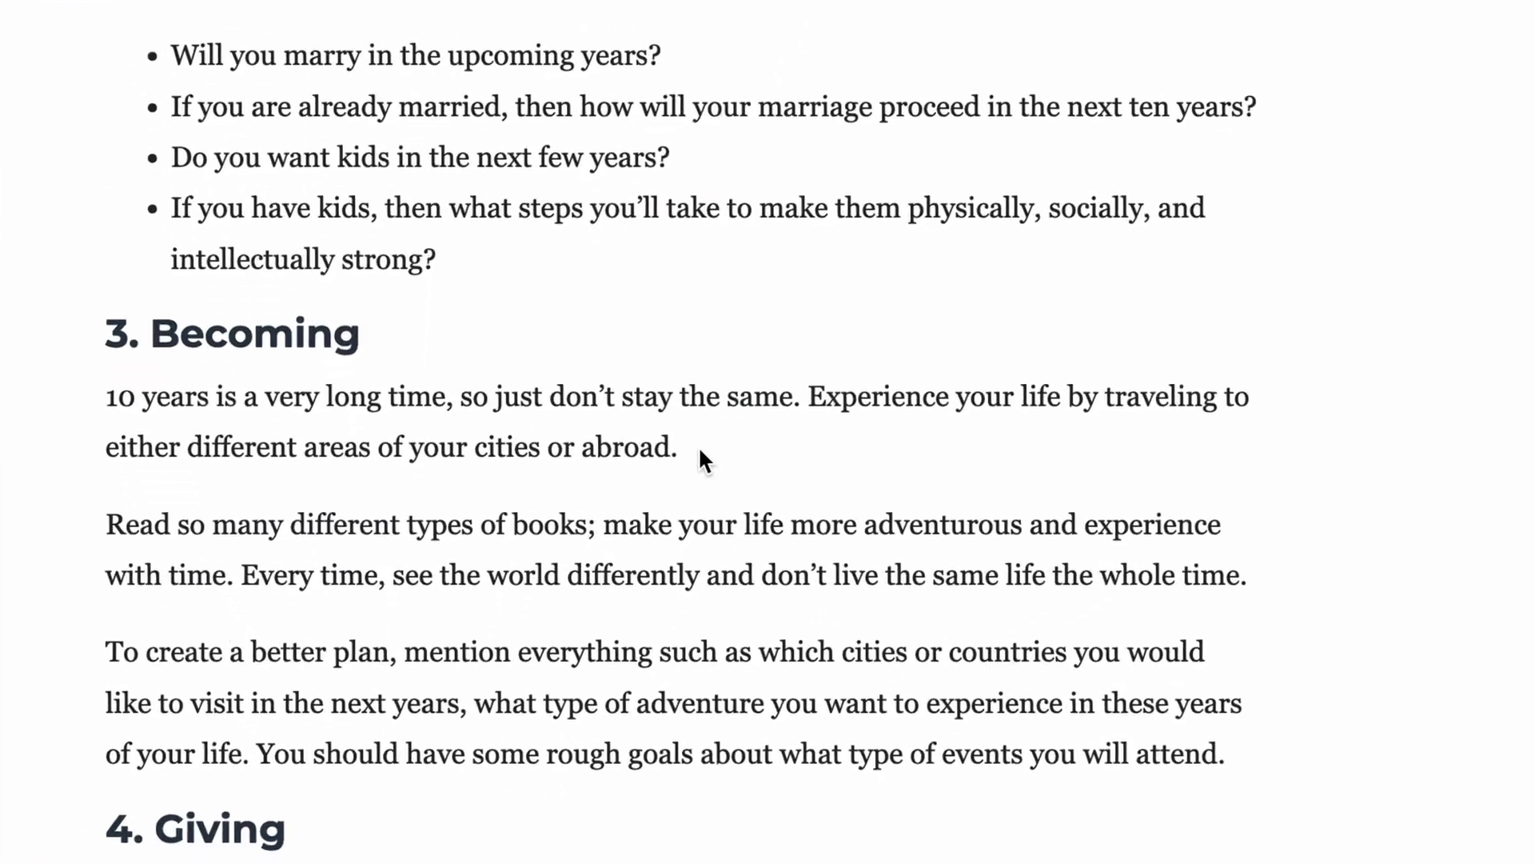
drag(693, 446, 104, 444)
drag(24, 268, 24, 201)
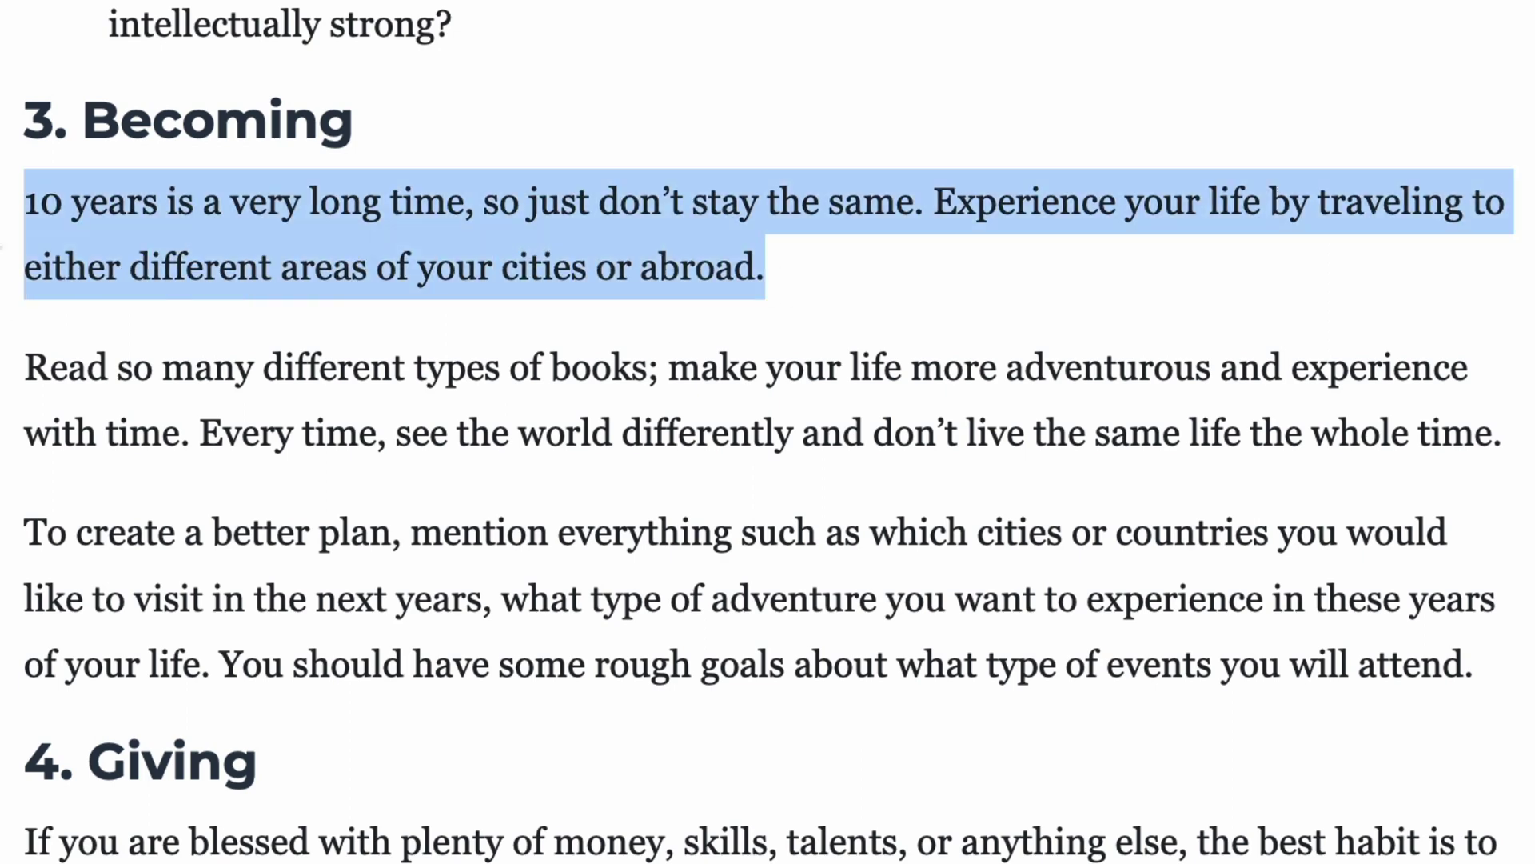
right_click(182, 192)
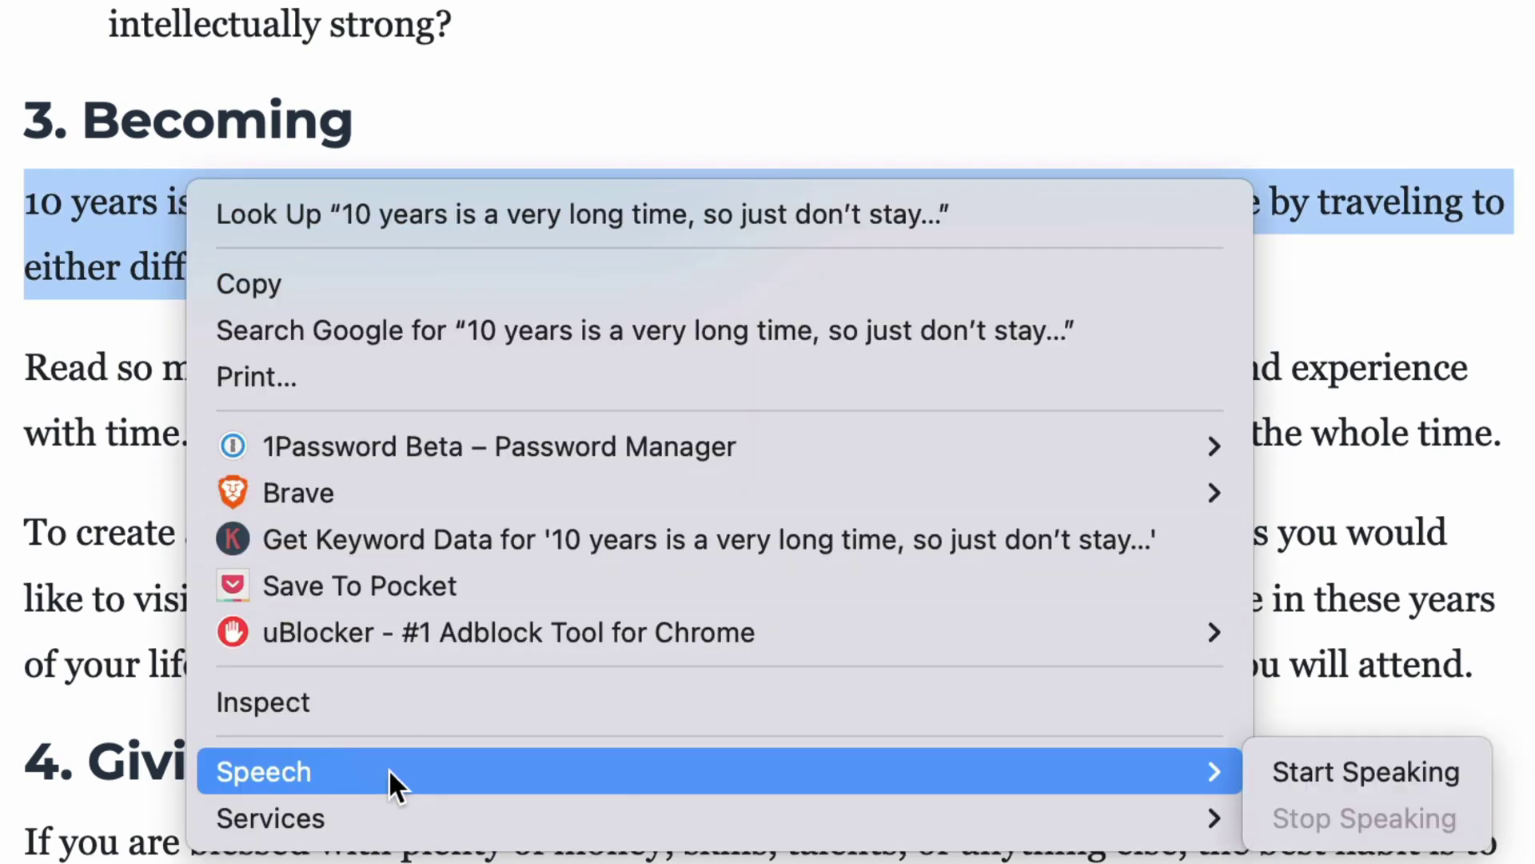
click(212, 274)
key(ctrl+Right)
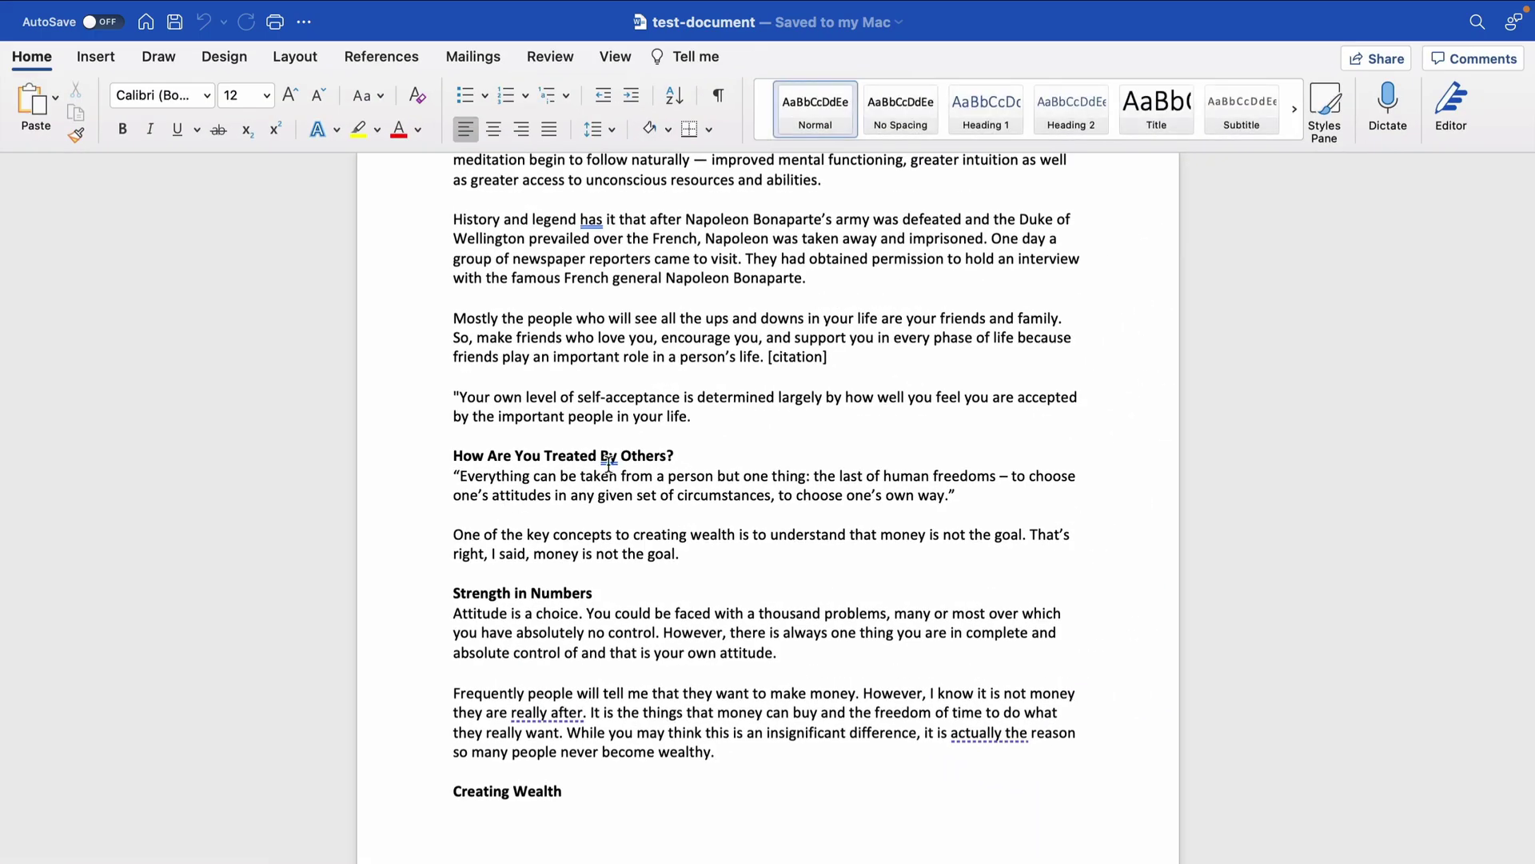
Paste the '10 years…' paragraph below 'your life.' and append '[citation]' after 'abroad.'
click(777, 416)
key(Return)
key(Return)
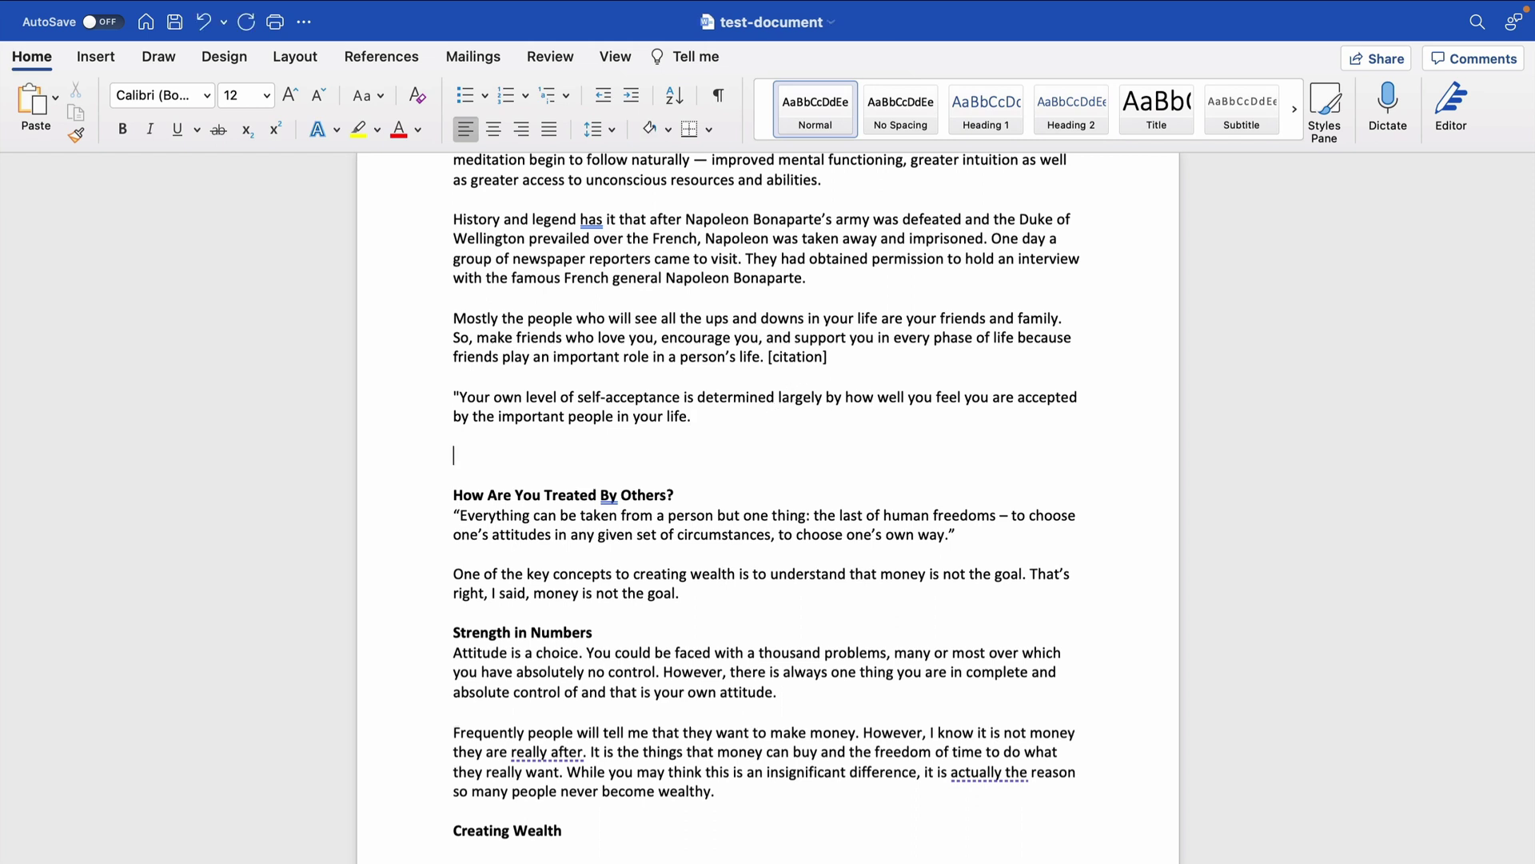
key(super+v)
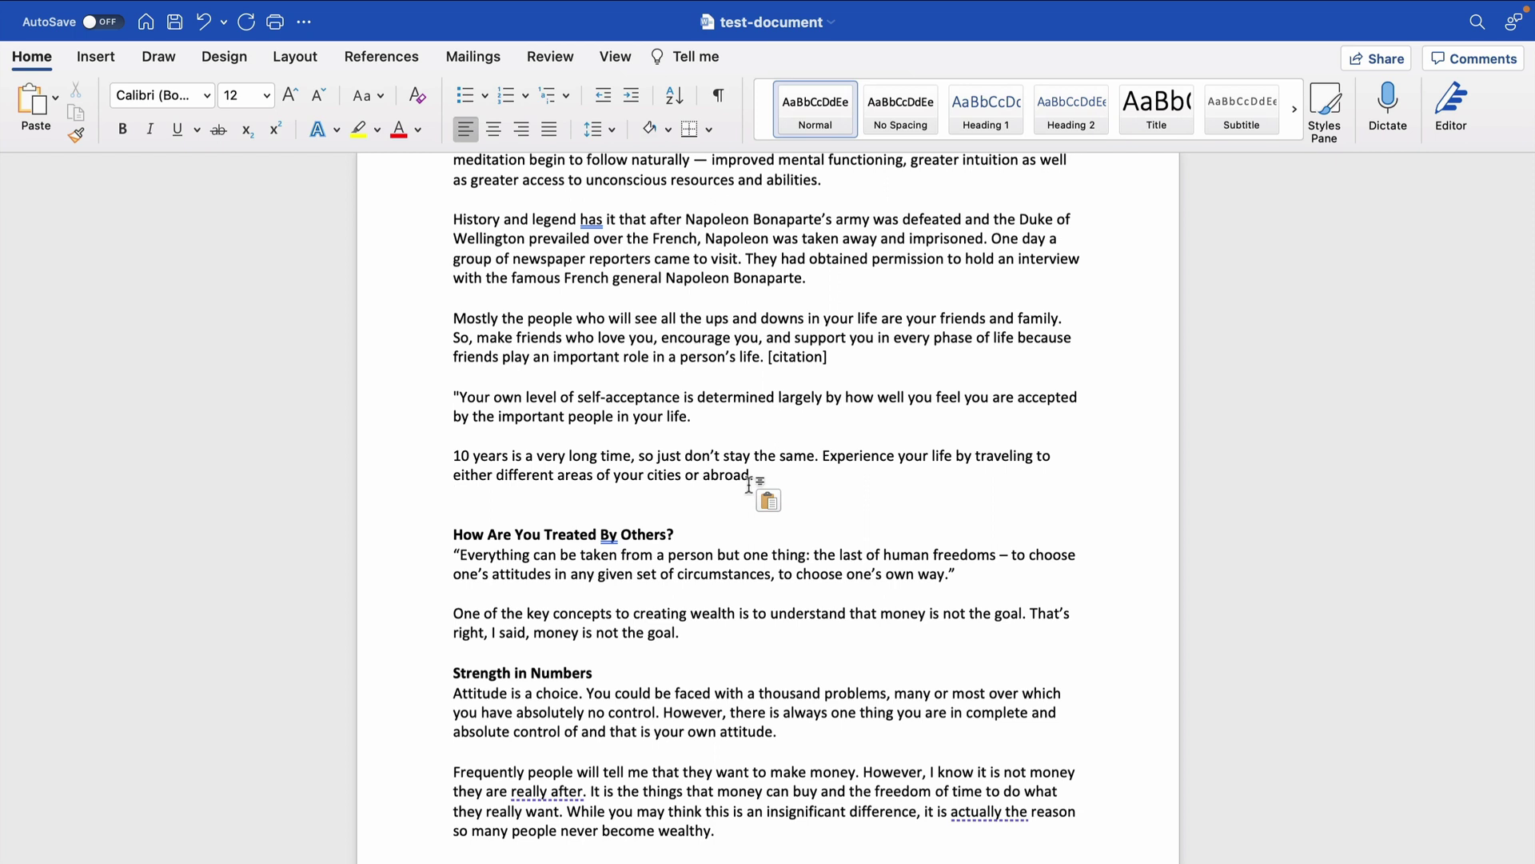
click(770, 475)
text([citation])
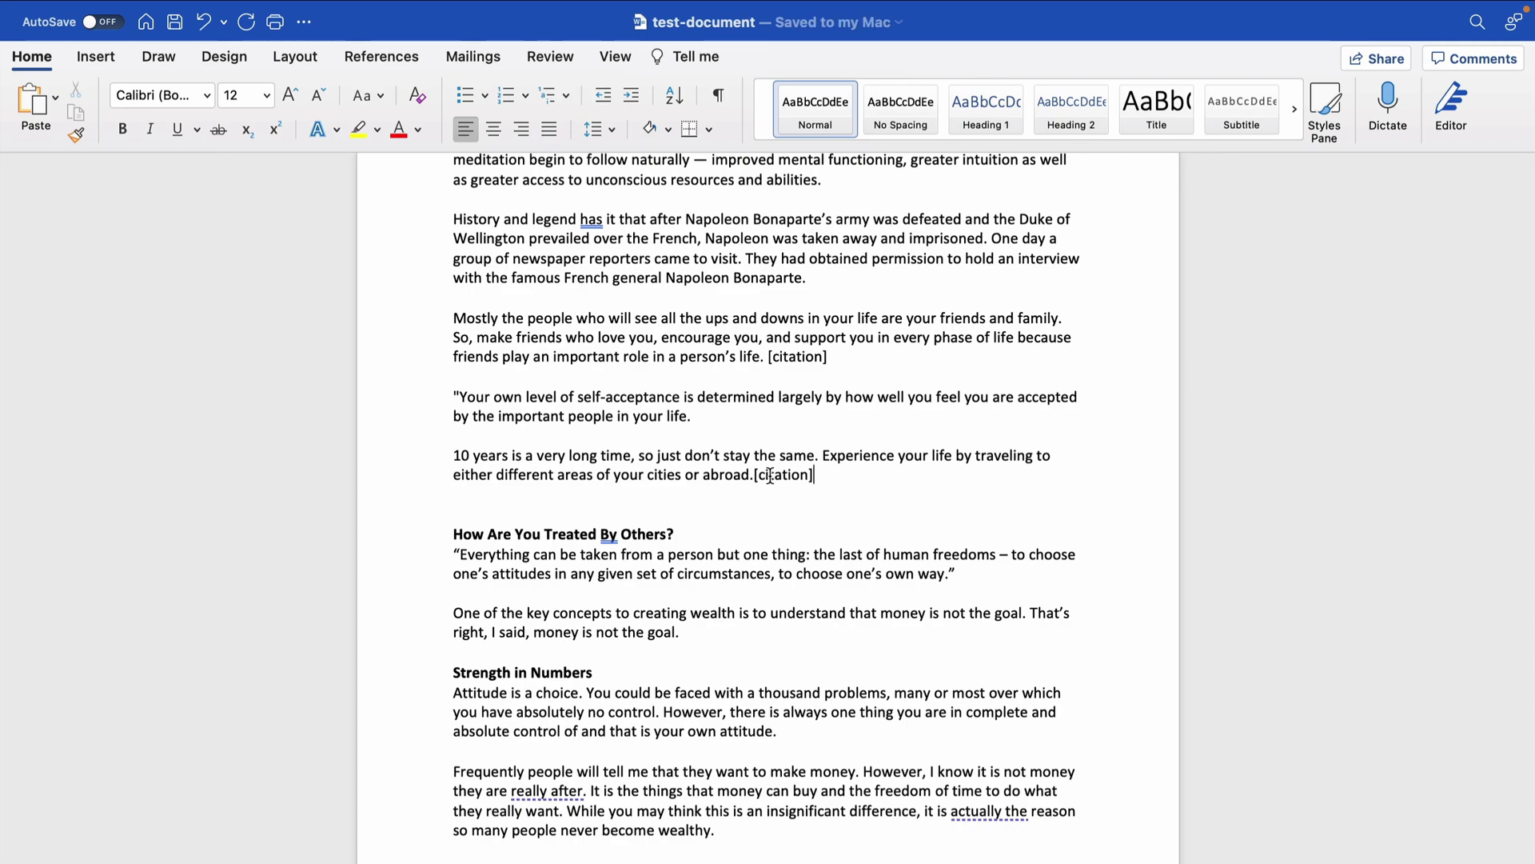
Close the 10-year plan tab in Brave and select the Learn to Prioritize Tasks paragraph
key(super+h)
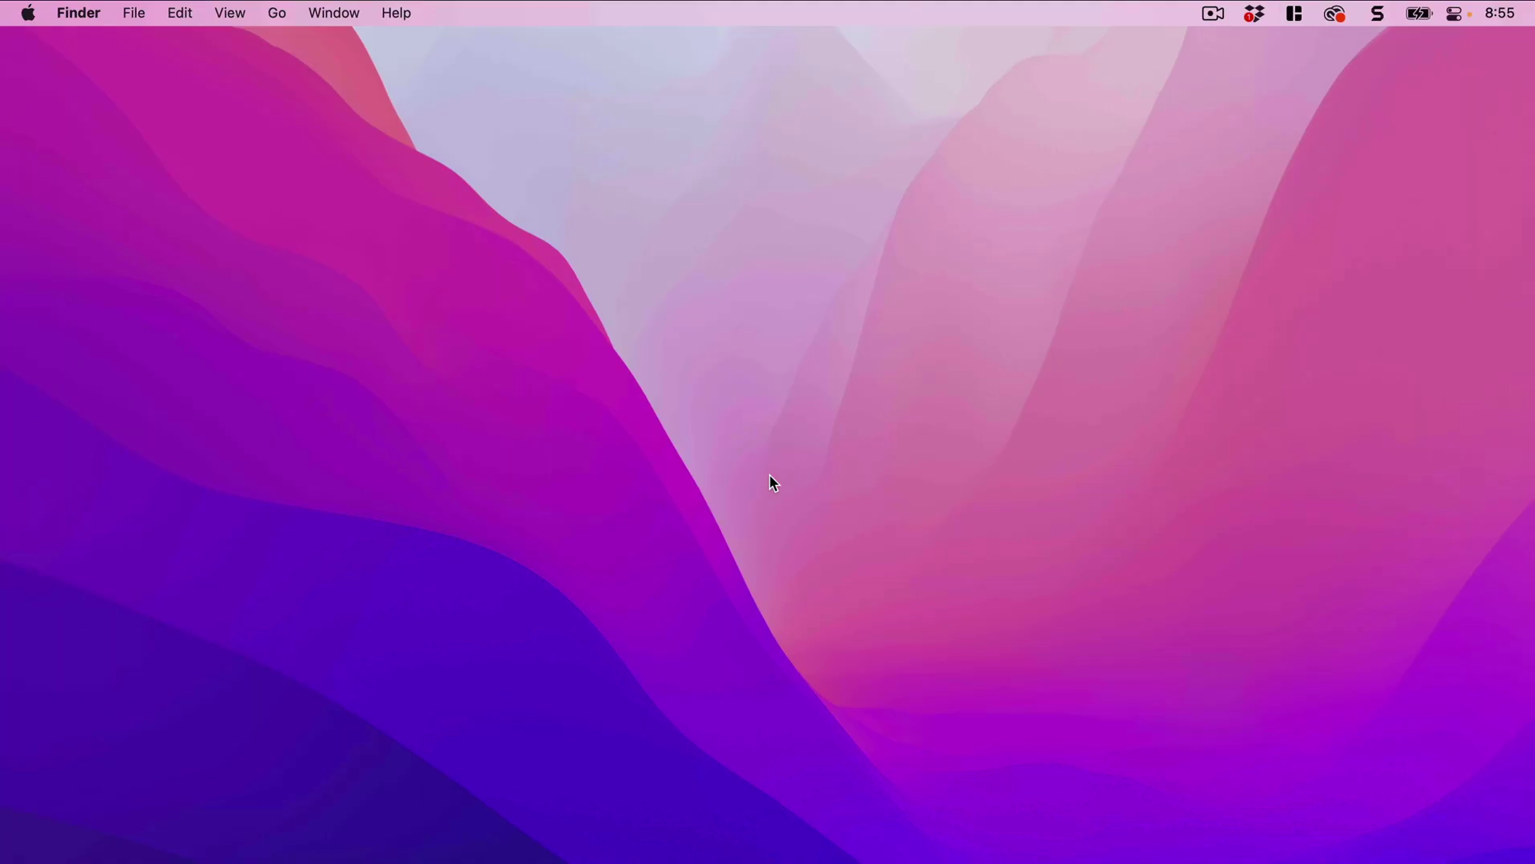
key(super+Tab)
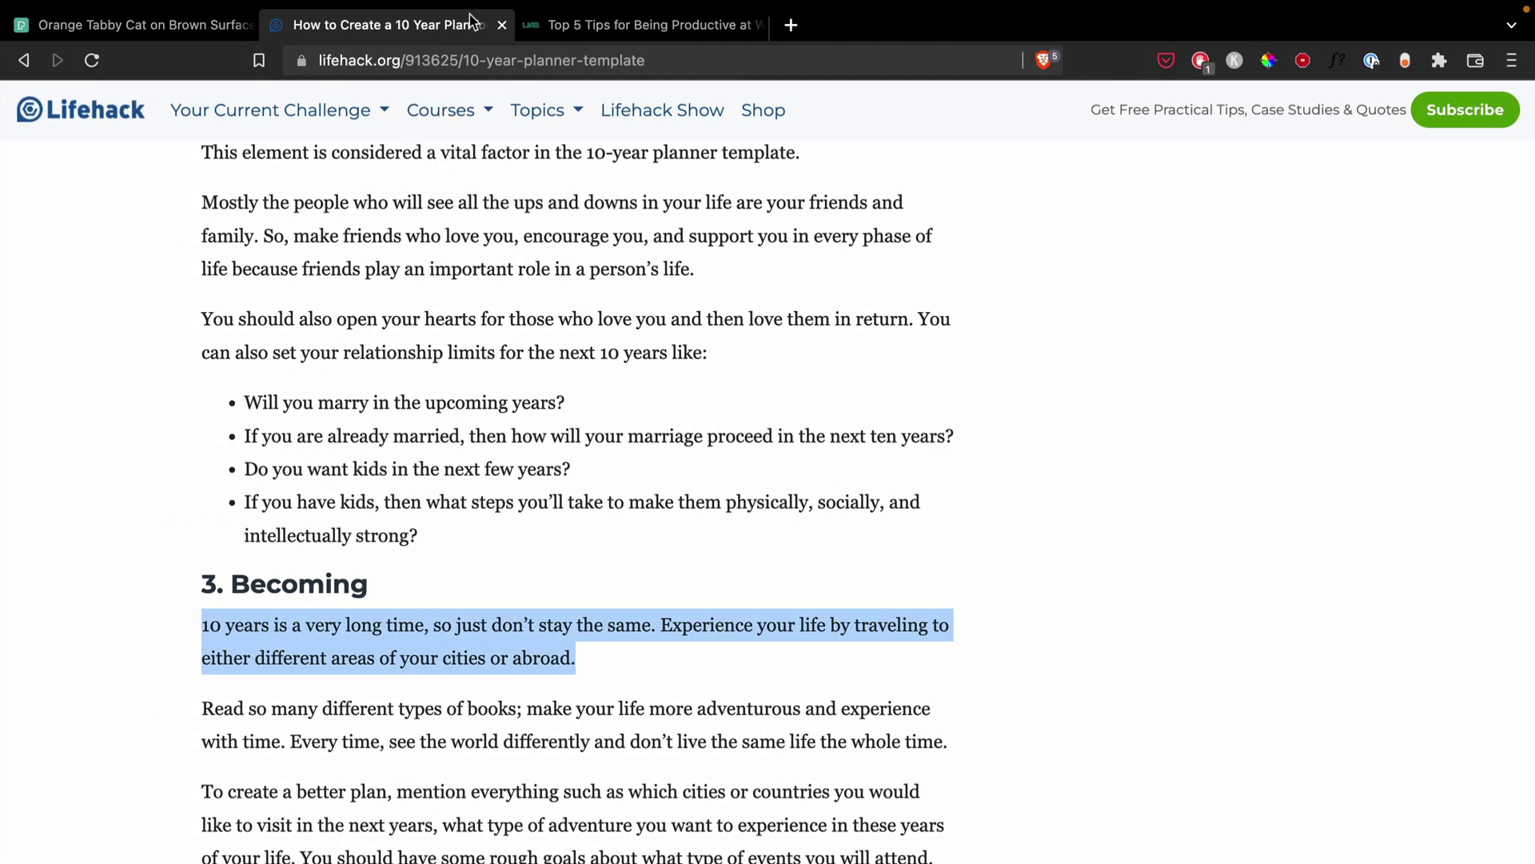
click(501, 27)
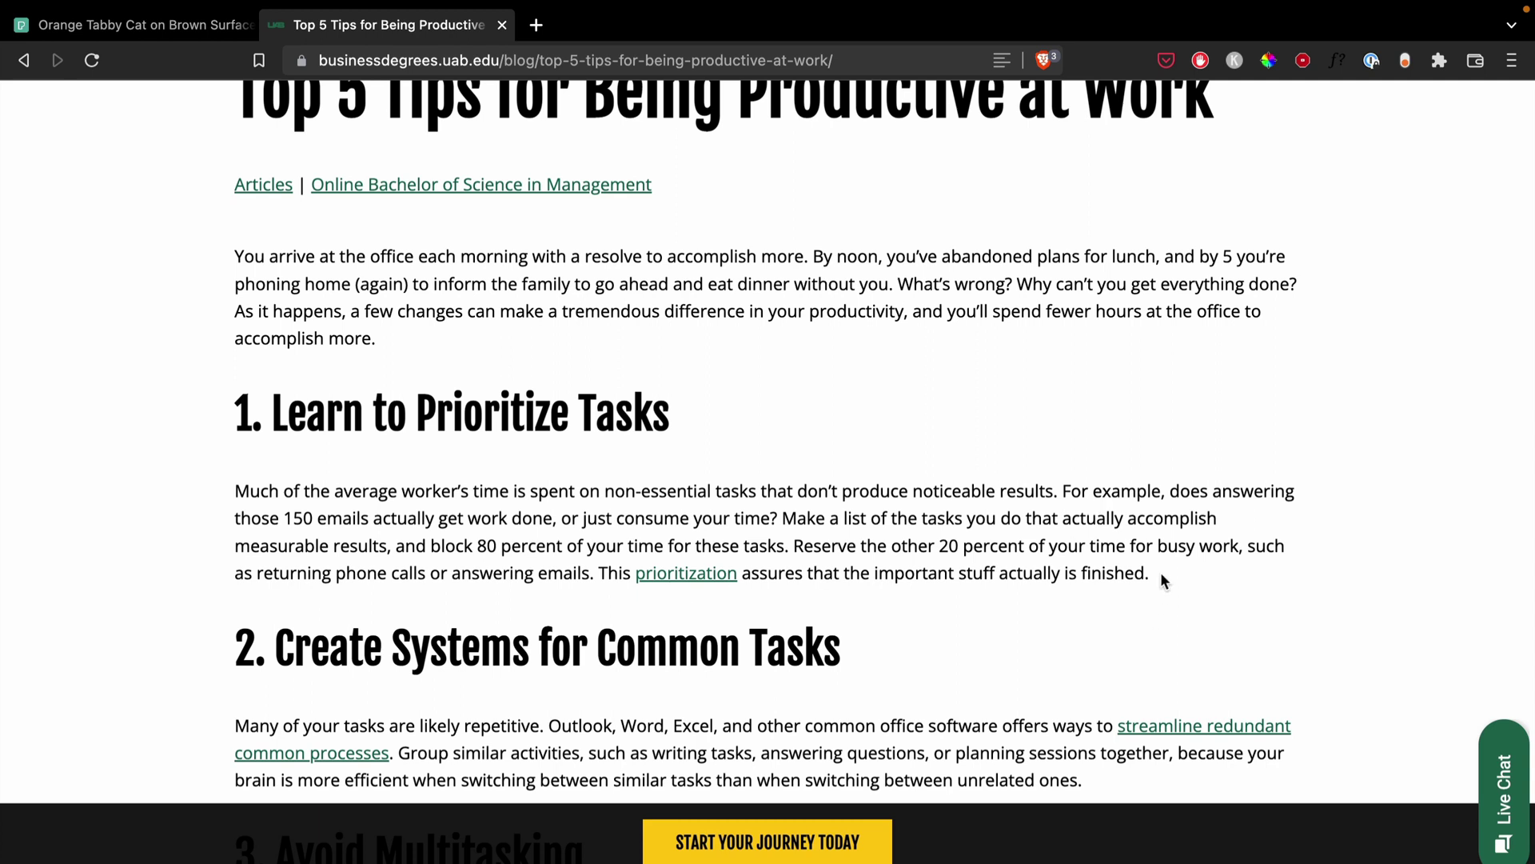
drag(1159, 577, 222, 504)
key(super+c)
Paste the Learn to Prioritize Tasks paragraph into the Spark bullet and start a new bullet
key(ctrl+Right)
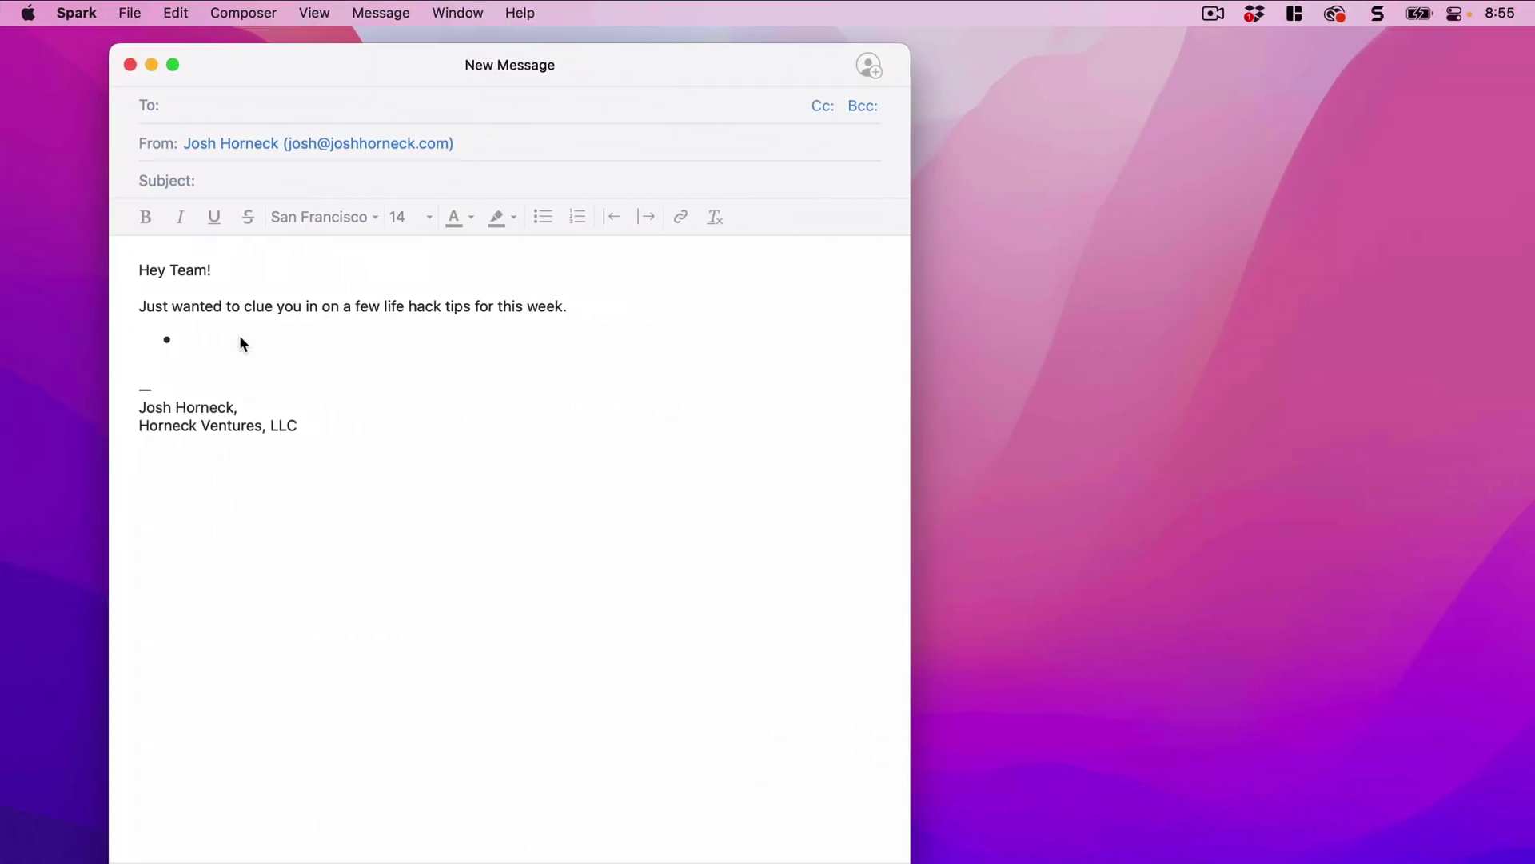
click(237, 338)
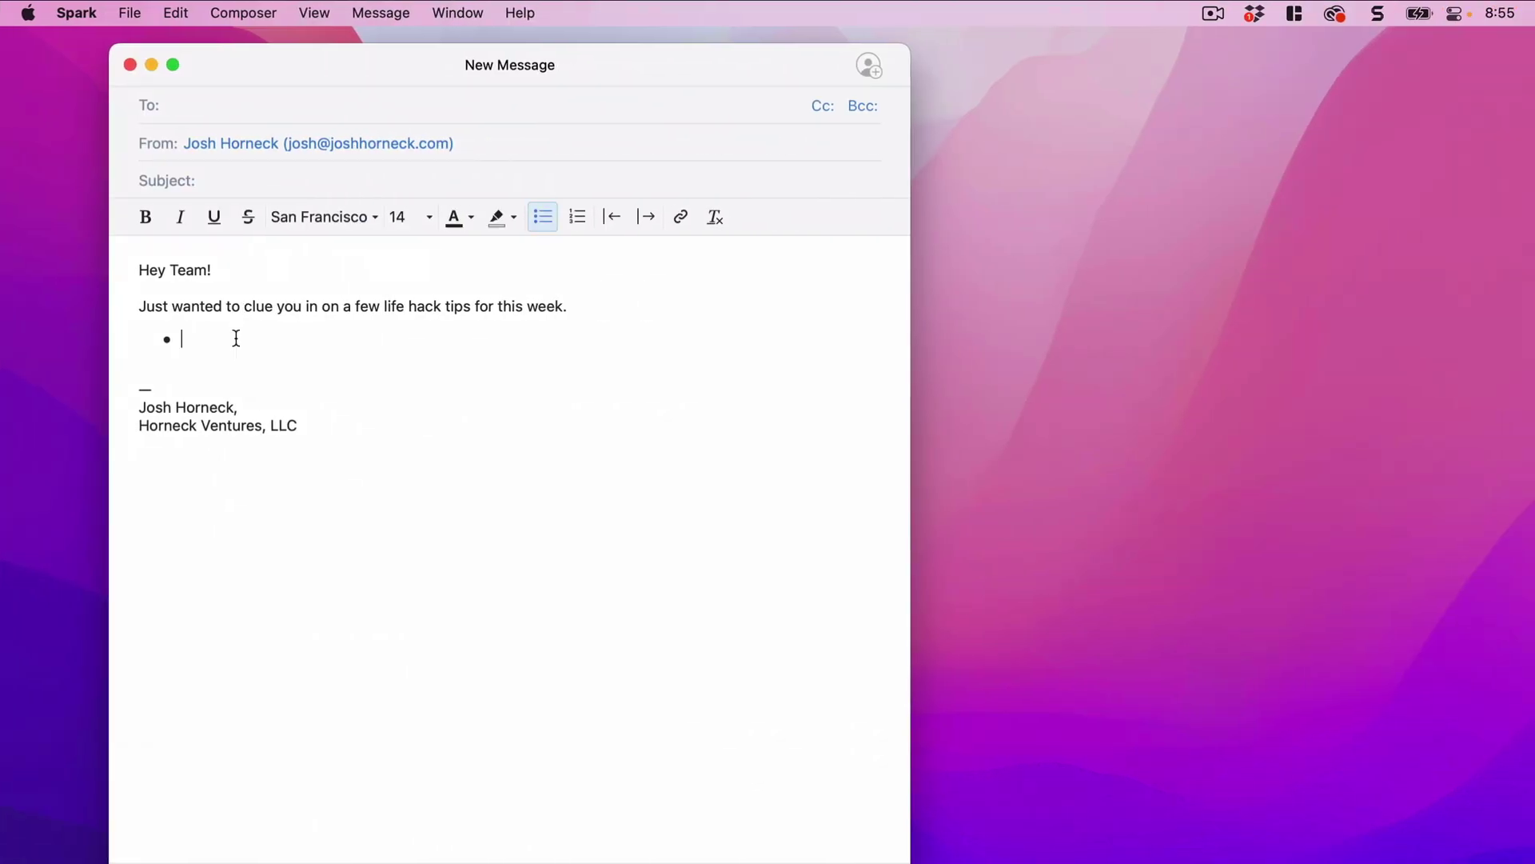
key(super+v)
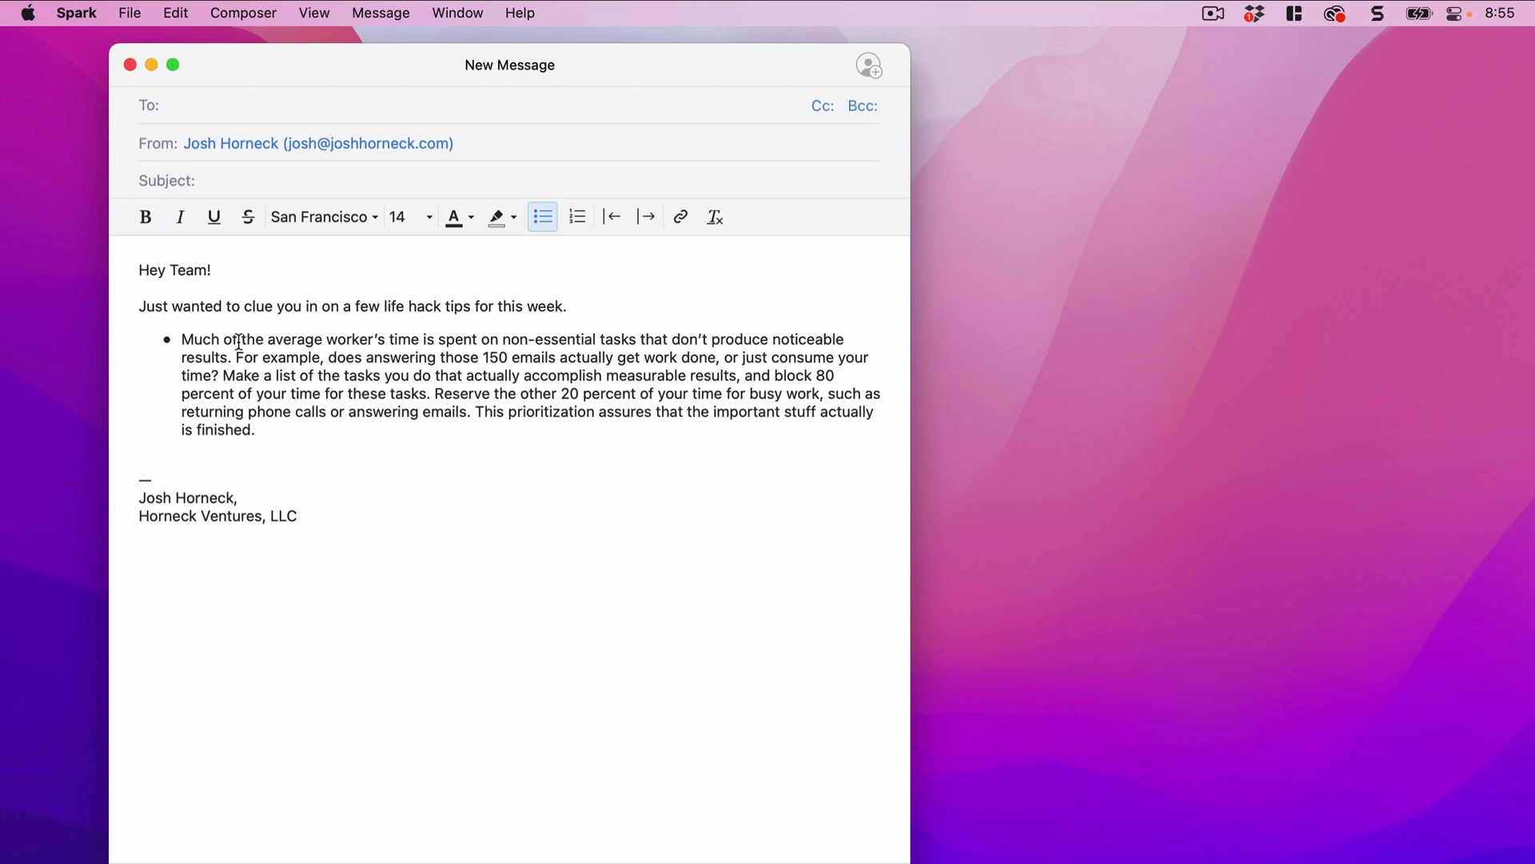
key(Return)
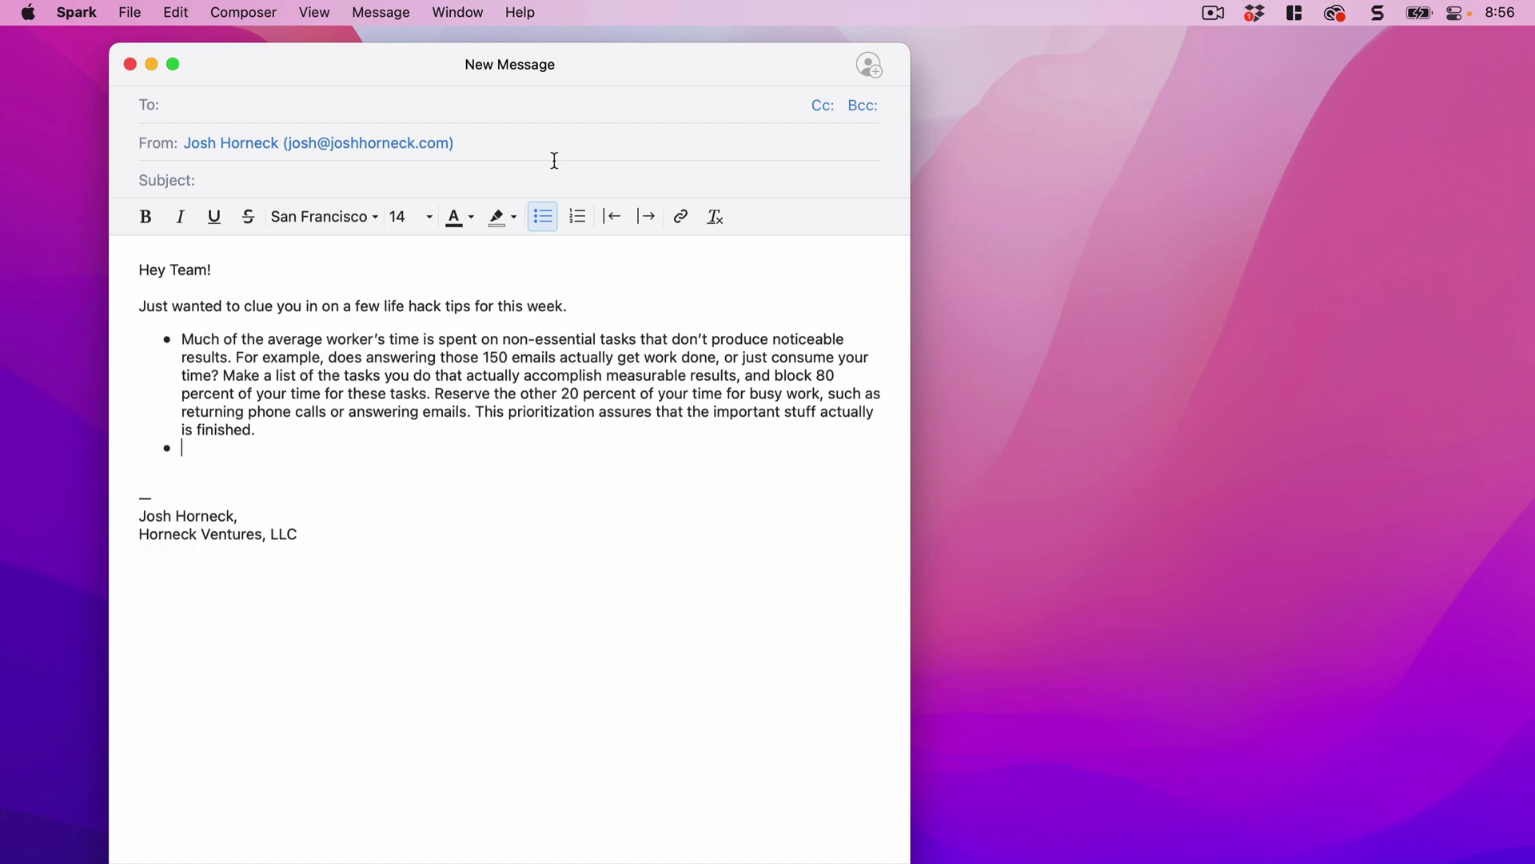
Paste the '10 years…' clipboard-history entry into the second bullet, then reopen Unclutter
scroll(550, 7, down, 2)
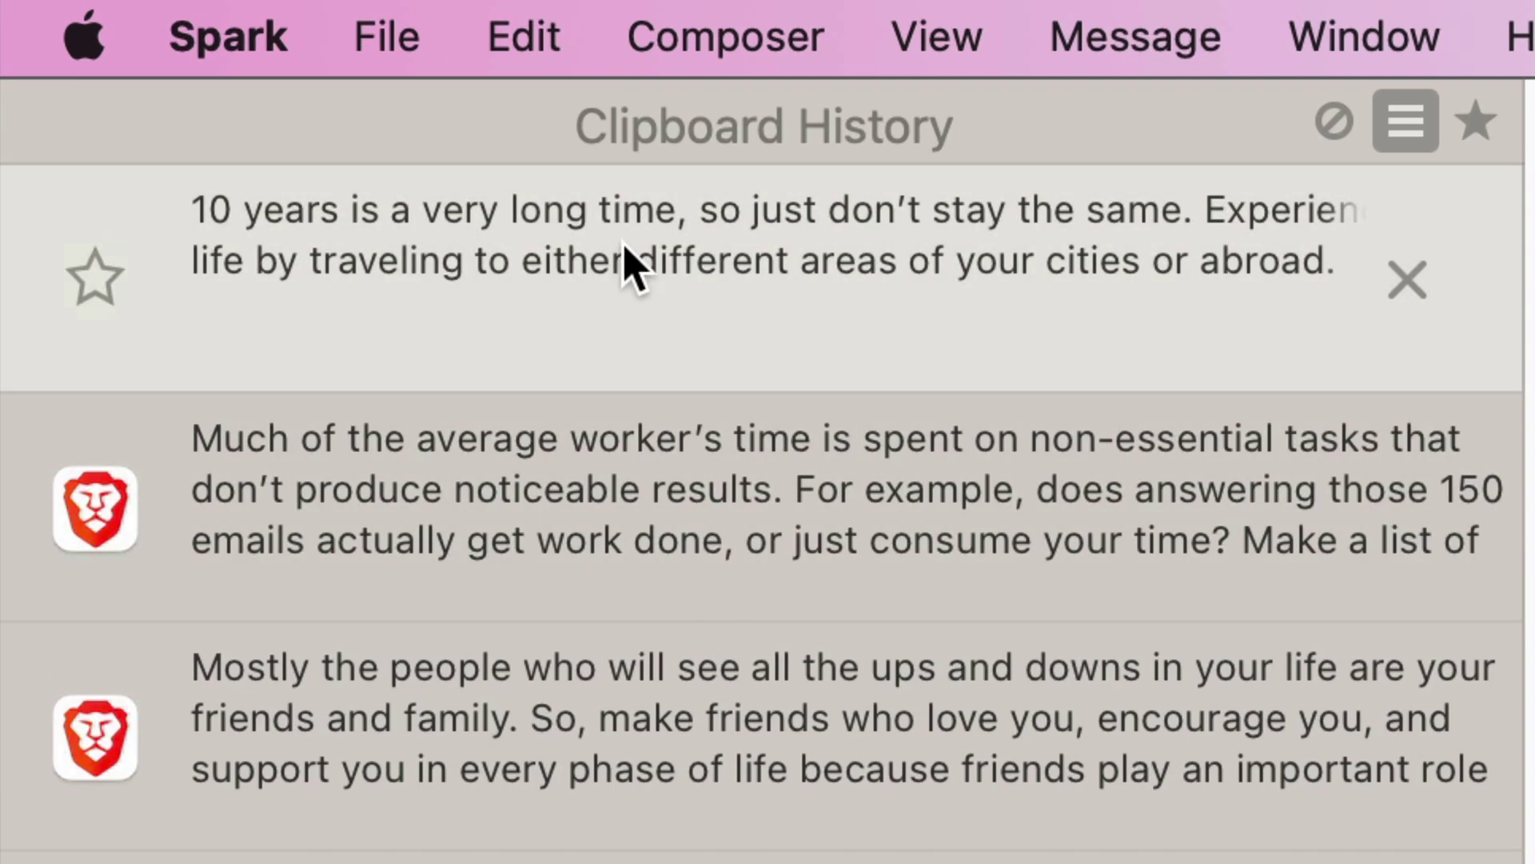
click(613, 259)
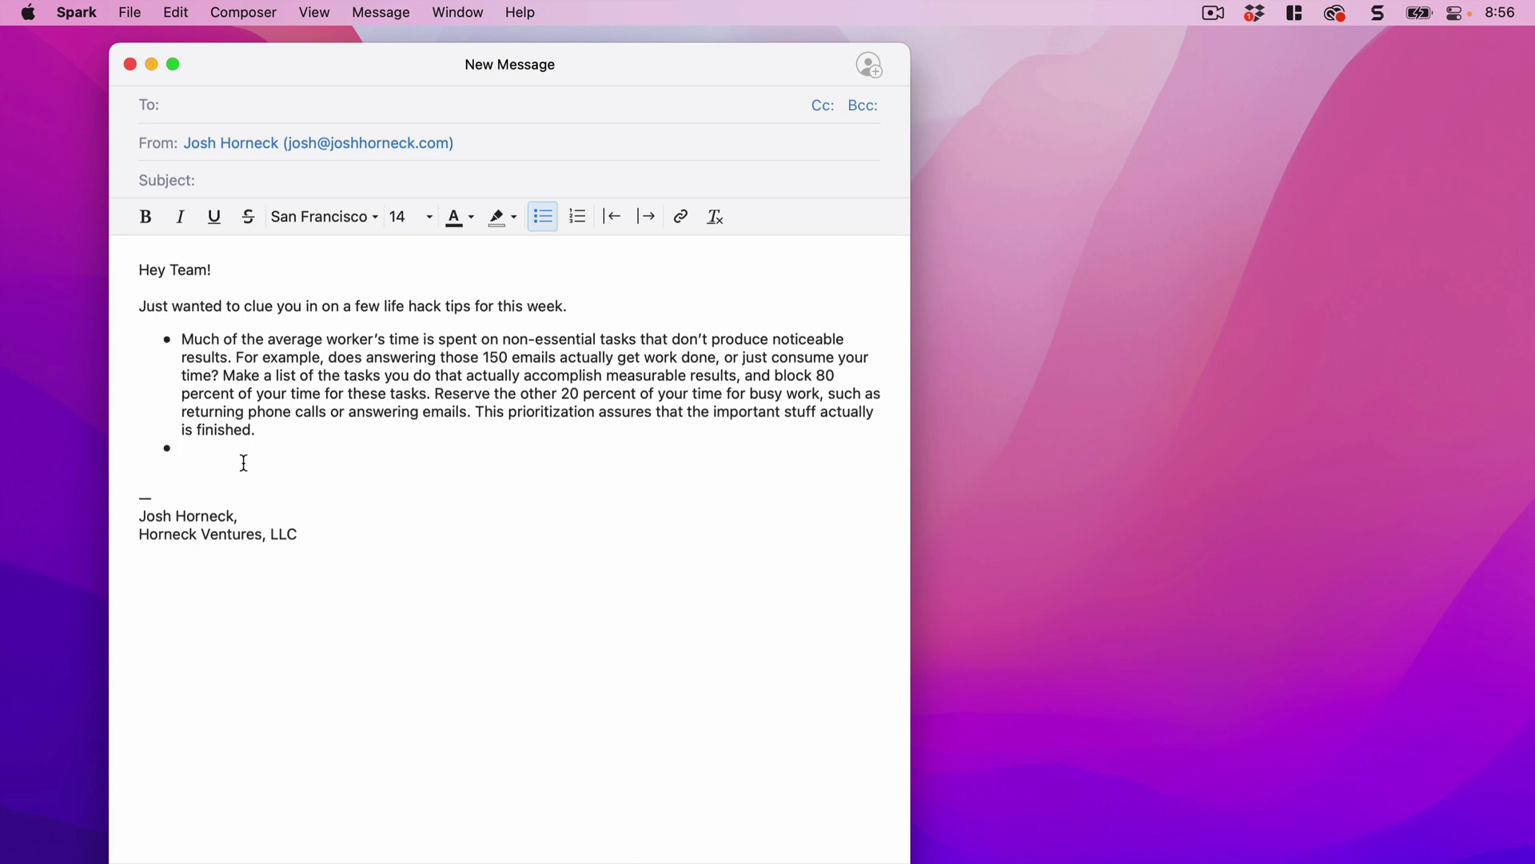
text(10 years is a very long time, so just don’t stay the same. Experience your life by traveling to either different areas of your cities or abroad.)
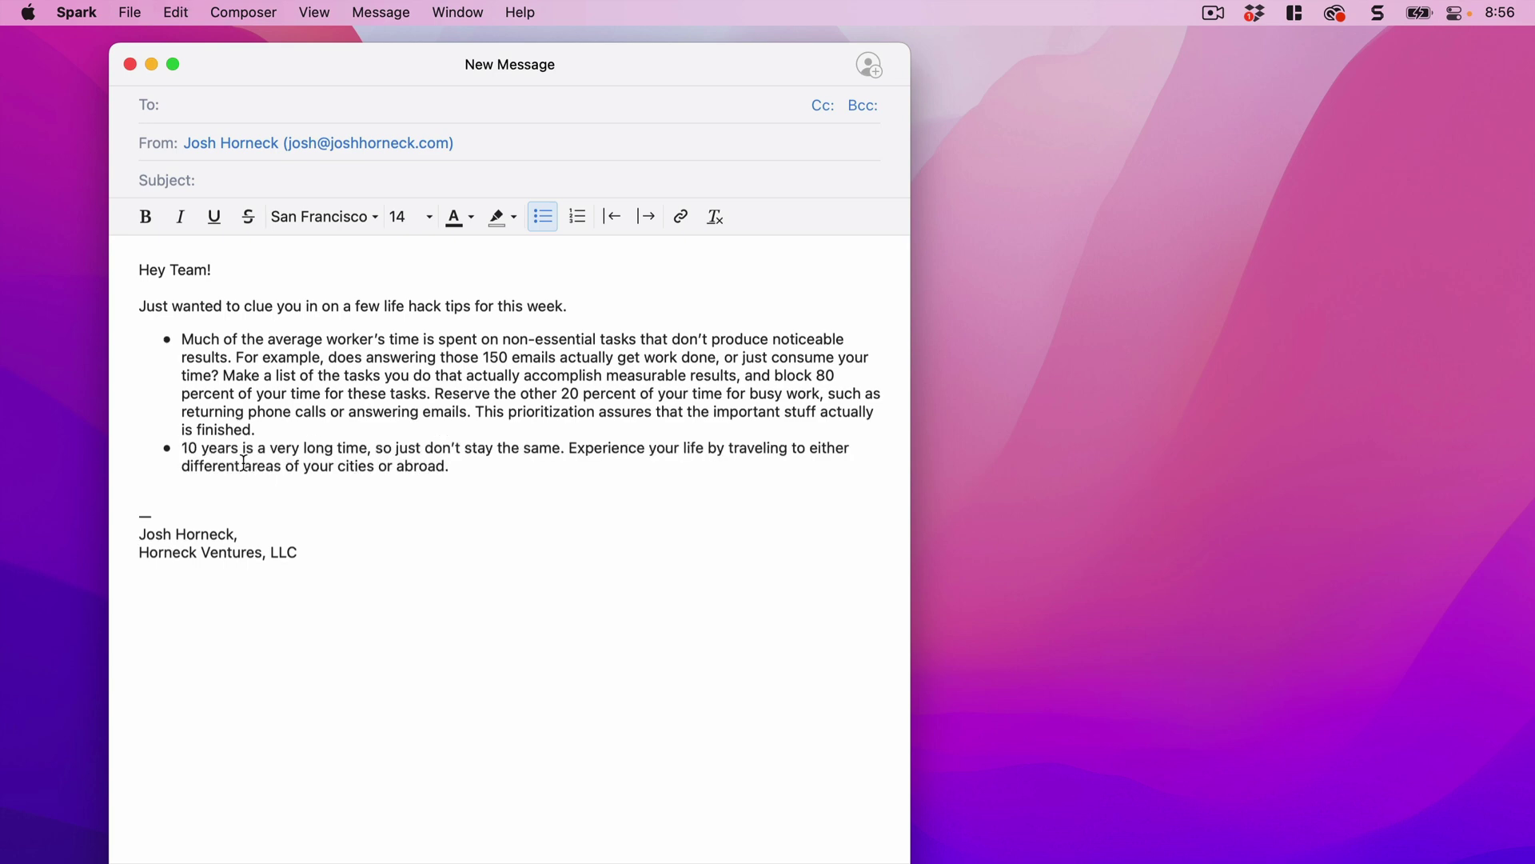
key(ctrl+alt+u)
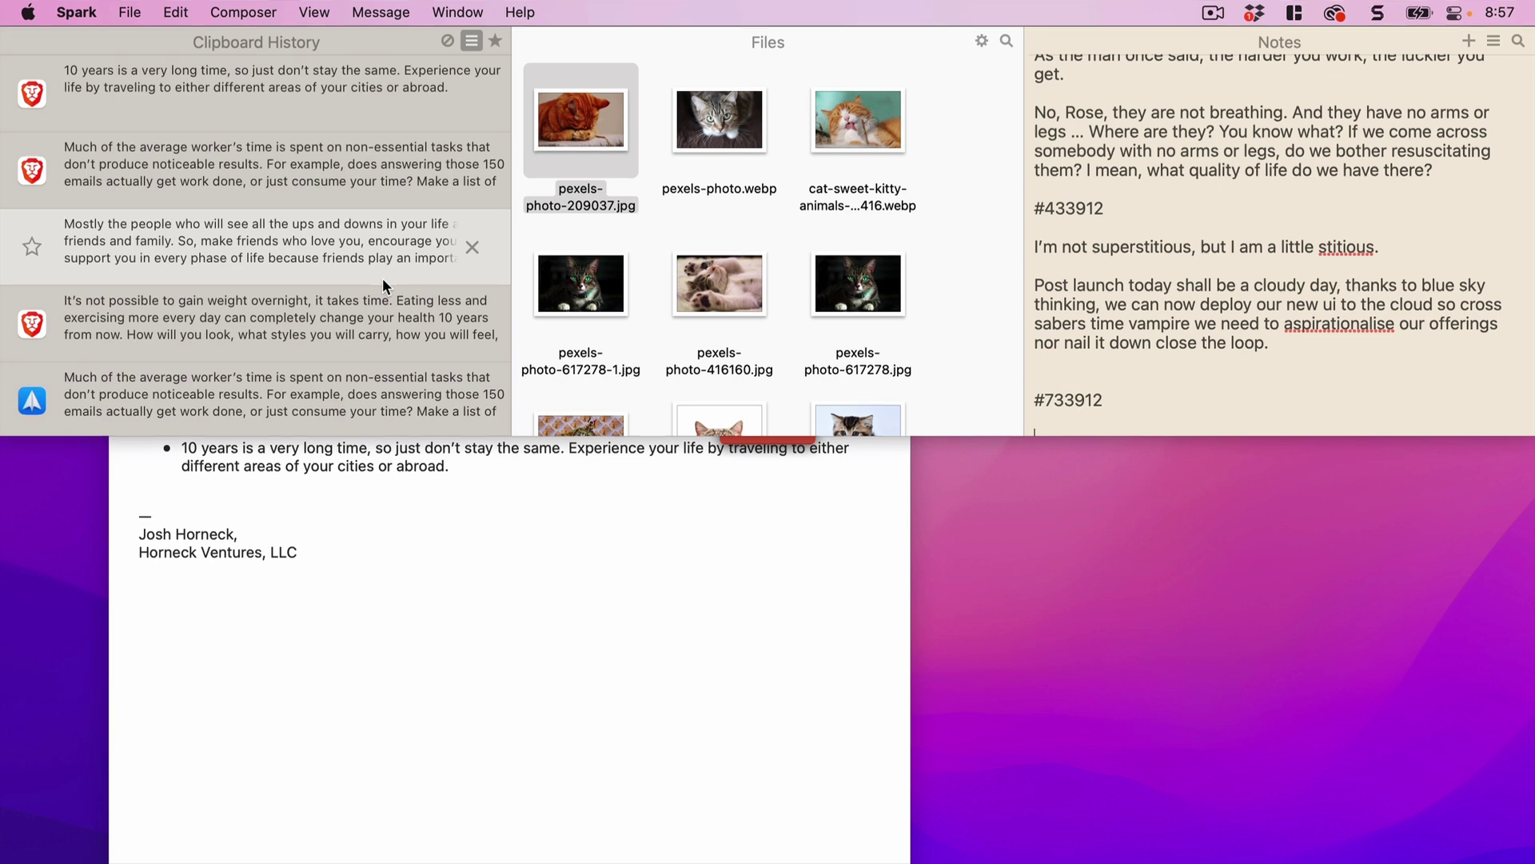
scroll(382, 276, down, 10)
scroll(383, 282, down, 10)
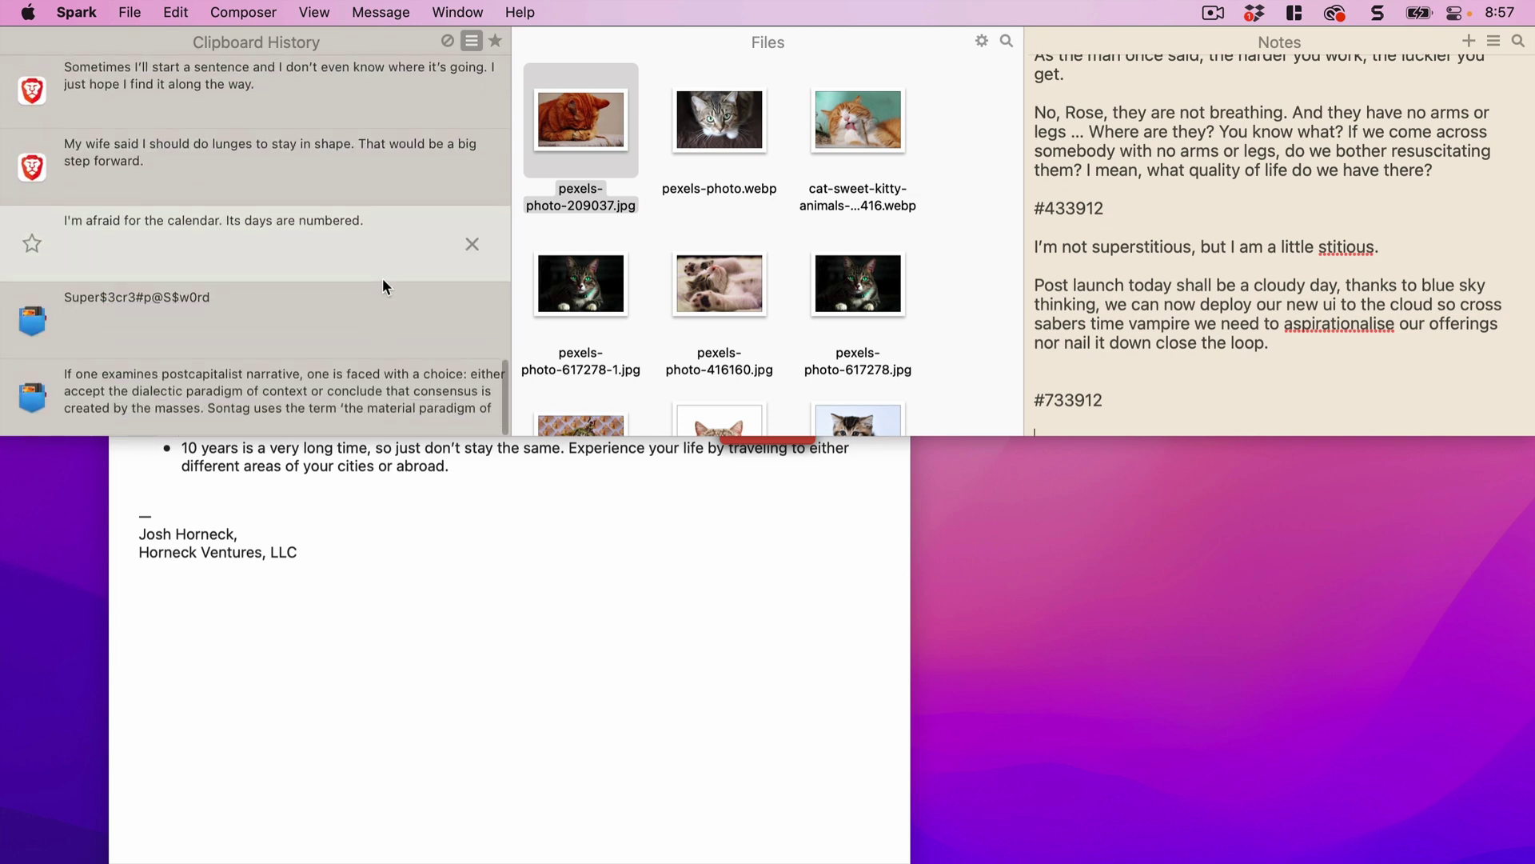
scroll(382, 277, up, 15)
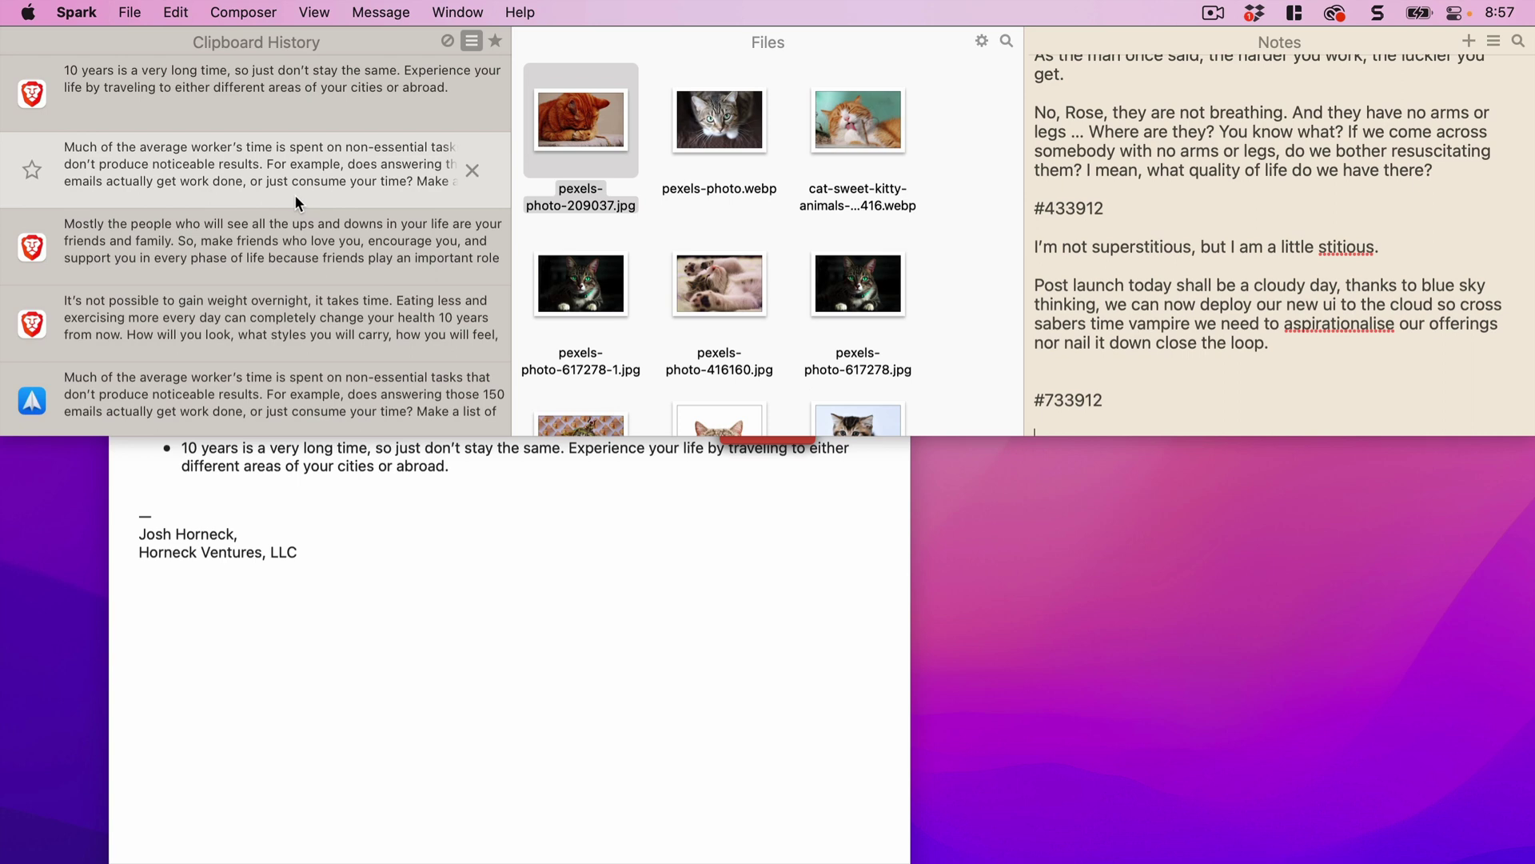
scroll(294, 194, down, 3)
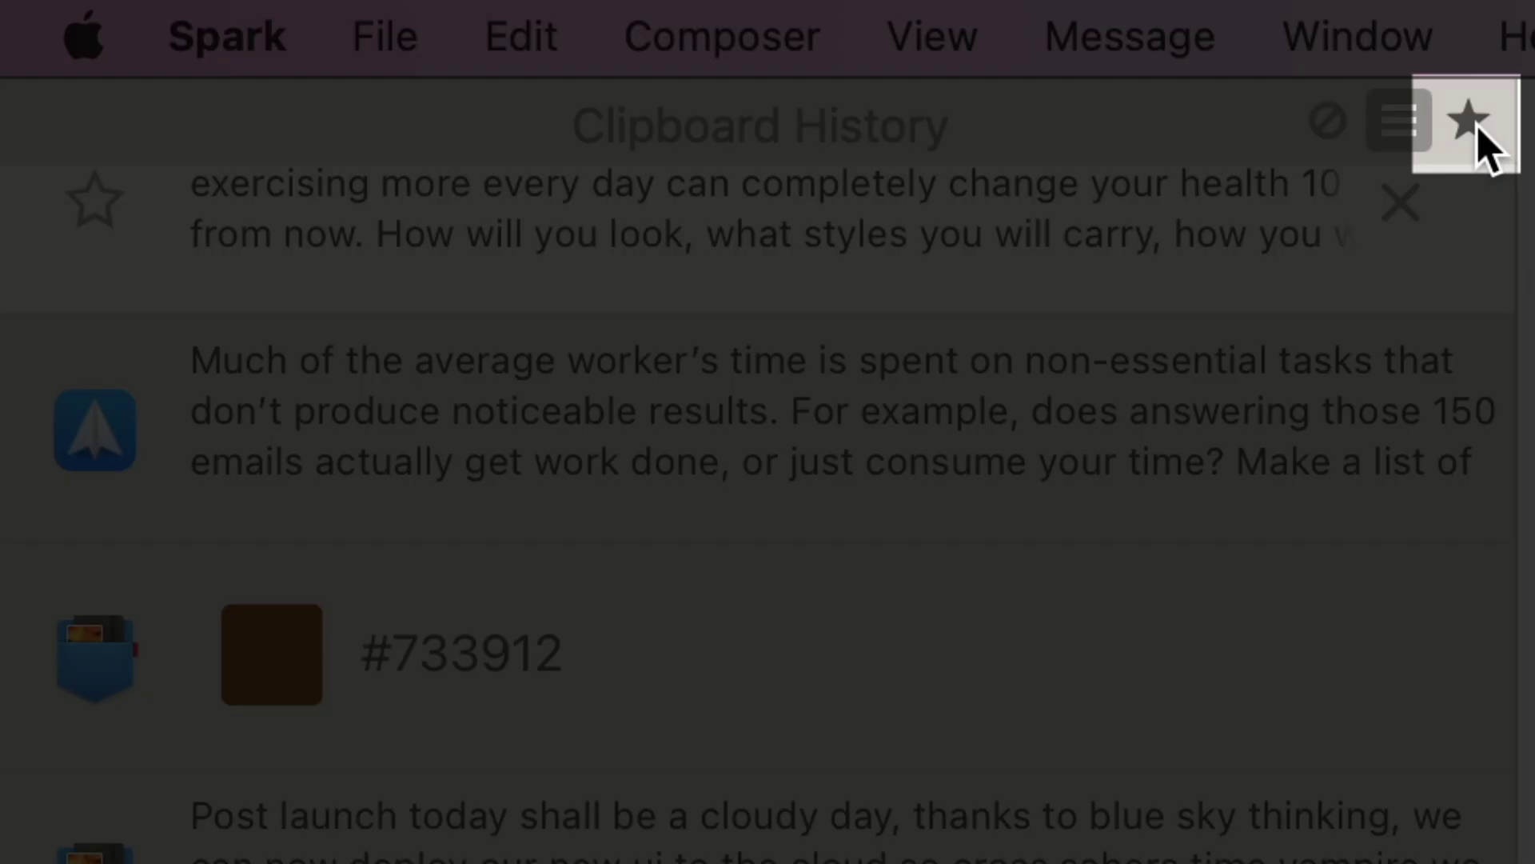
Browse starred Clipboard Favorites like #733912, return to full History, and close the panel
click(1477, 130)
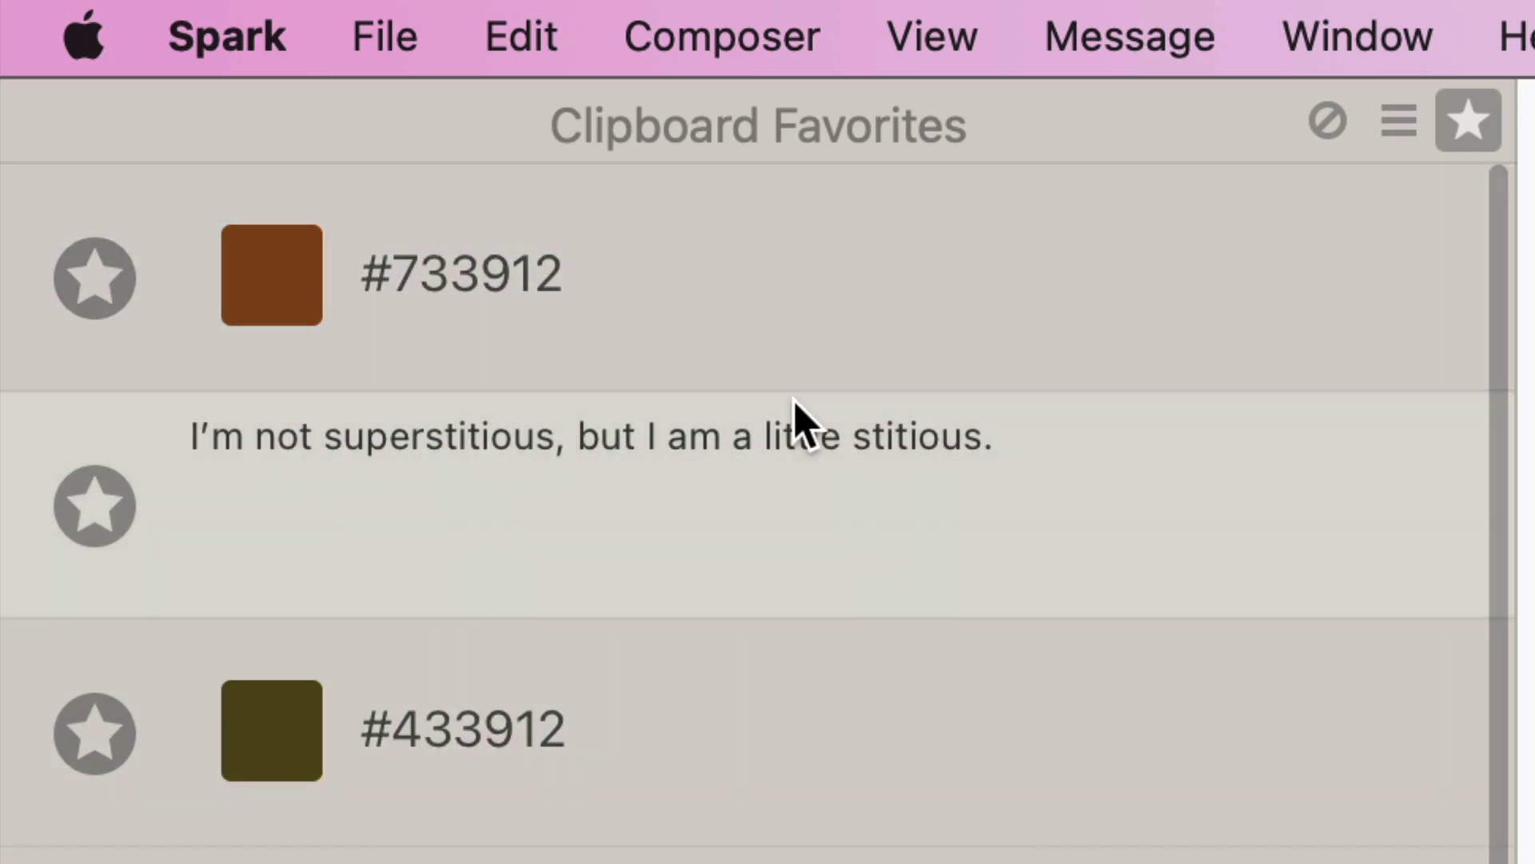
scroll(868, 772, down, 1)
scroll(880, 771, up, 2)
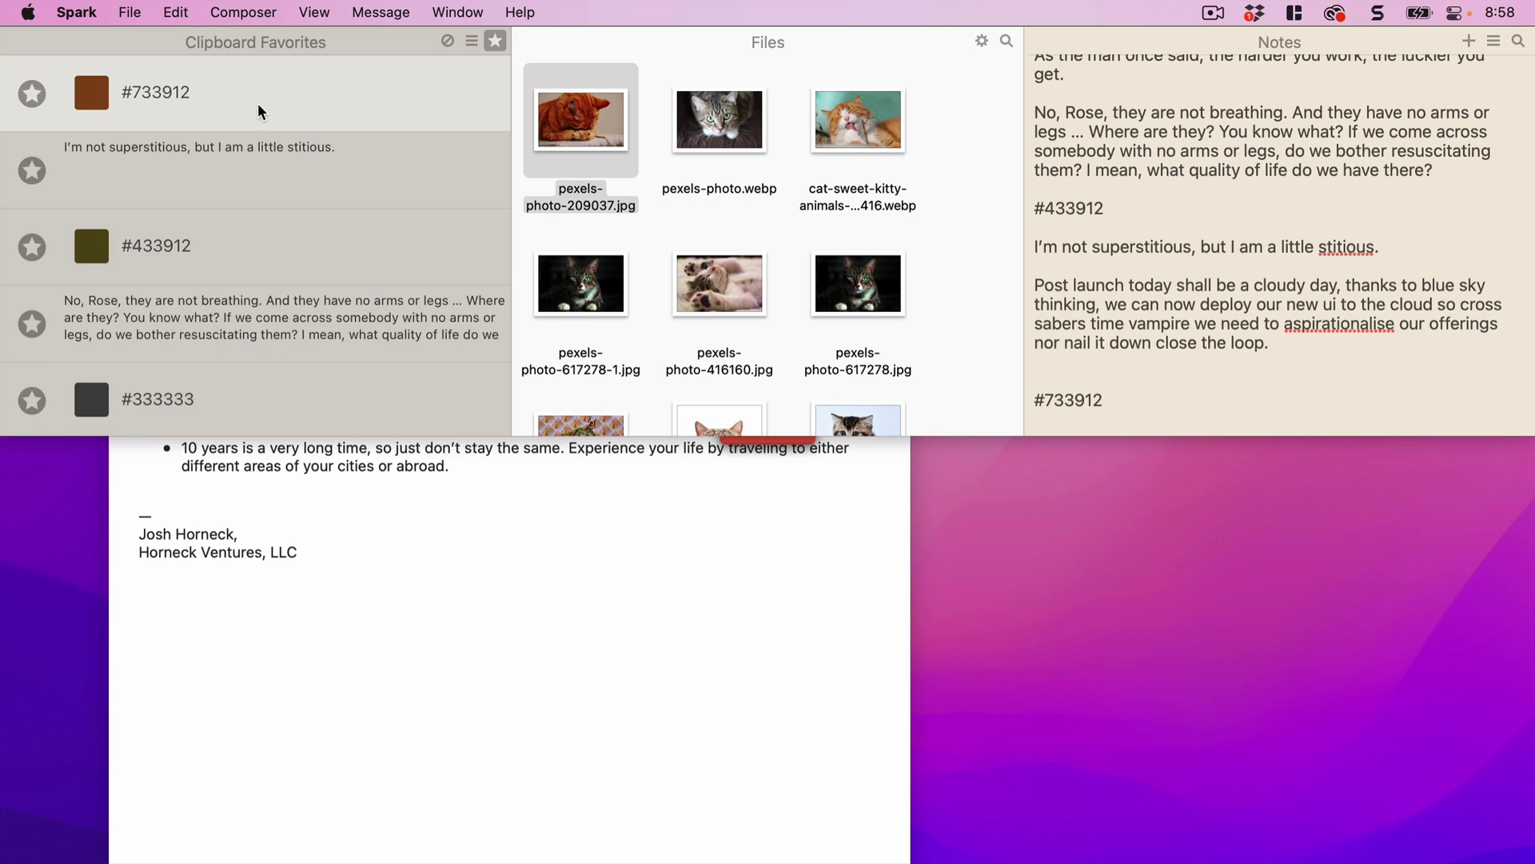
scroll(257, 253, down, 1)
click(468, 42)
scroll(346, 331, up, 15)
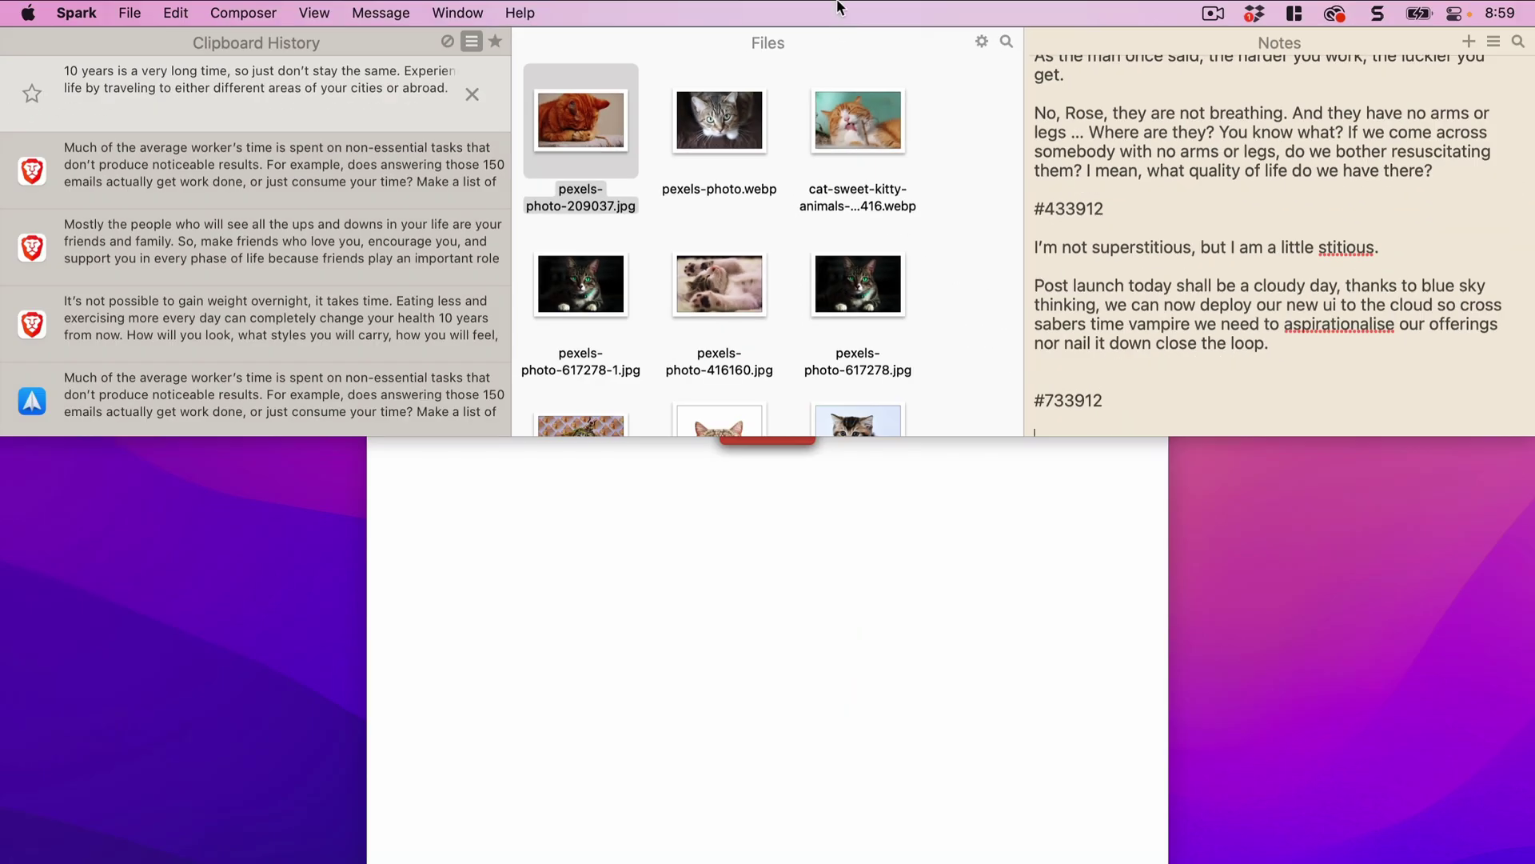
scroll(837, 8, up, 2)
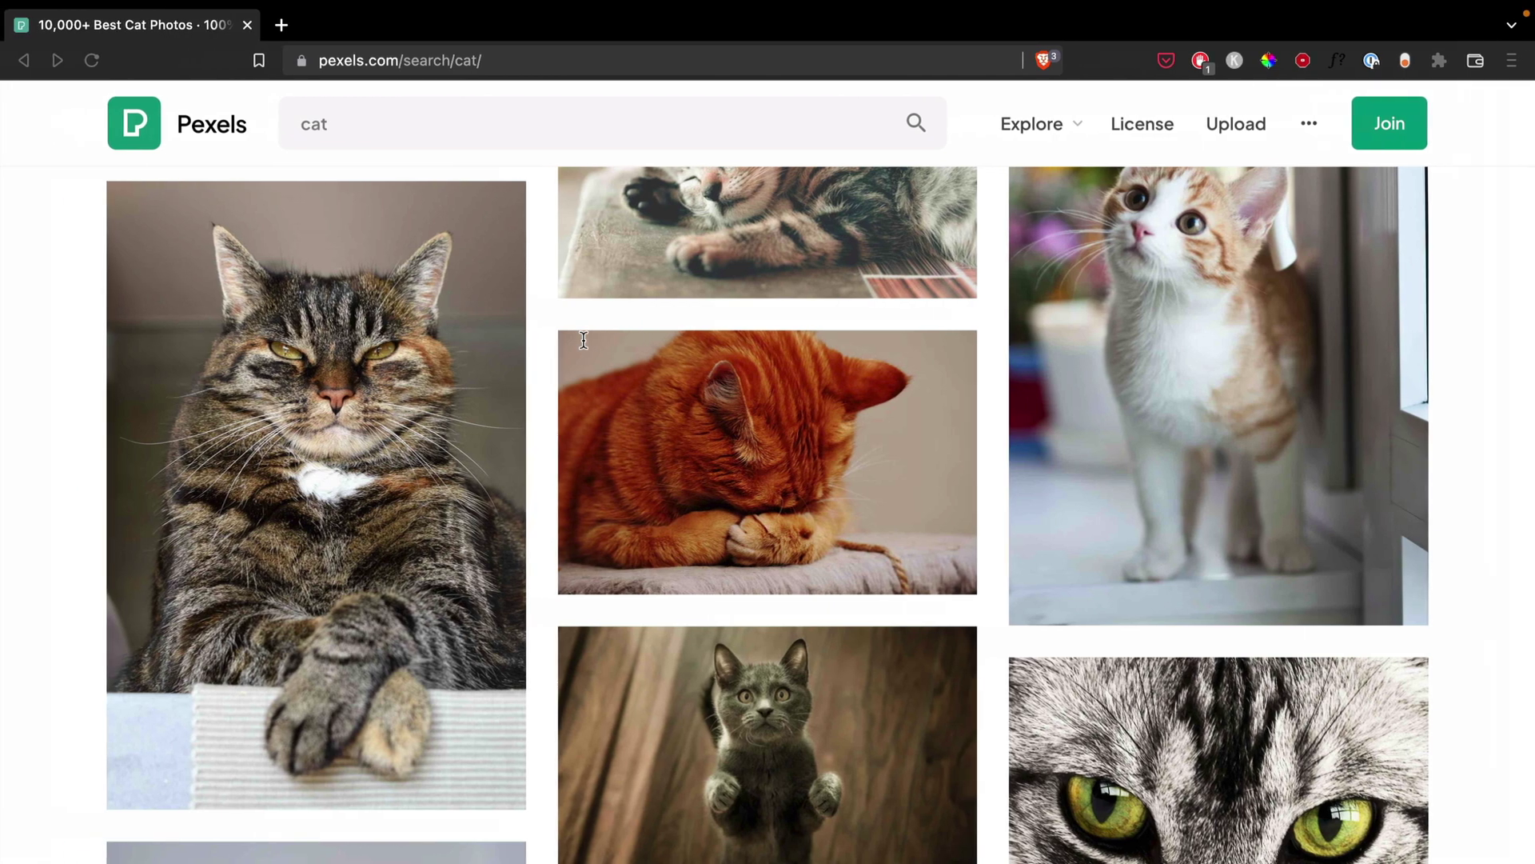
Store the Pexels Silver Tabby Cat photo in Unclutter Files as pexels-photo-1276553.jpg
scroll(704, 439, down, 6)
scroll(708, 442, down, 10)
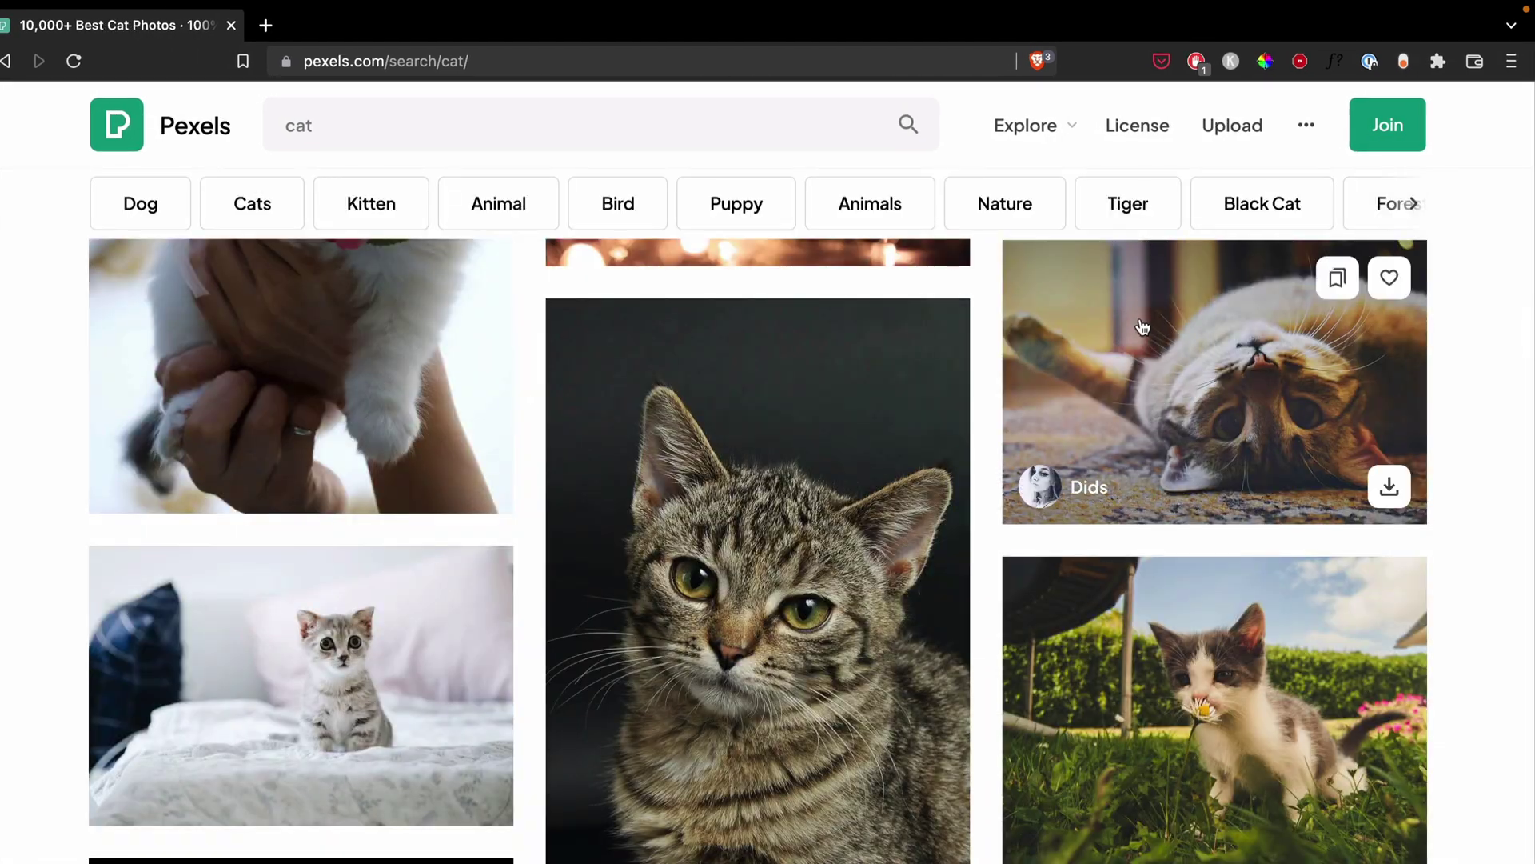
click(1145, 315)
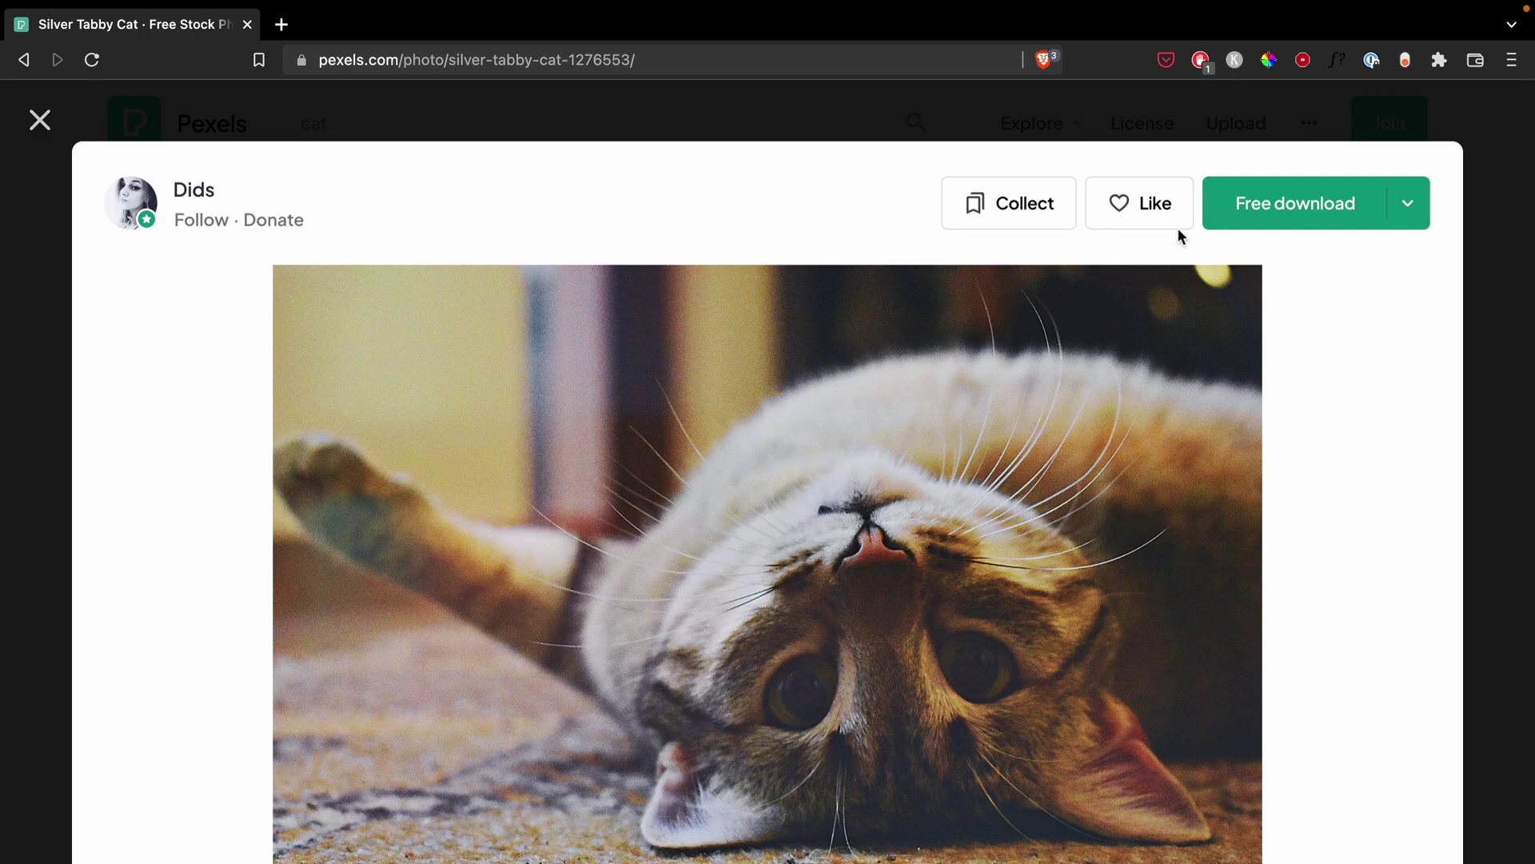
right_click(884, 459)
click(972, 695)
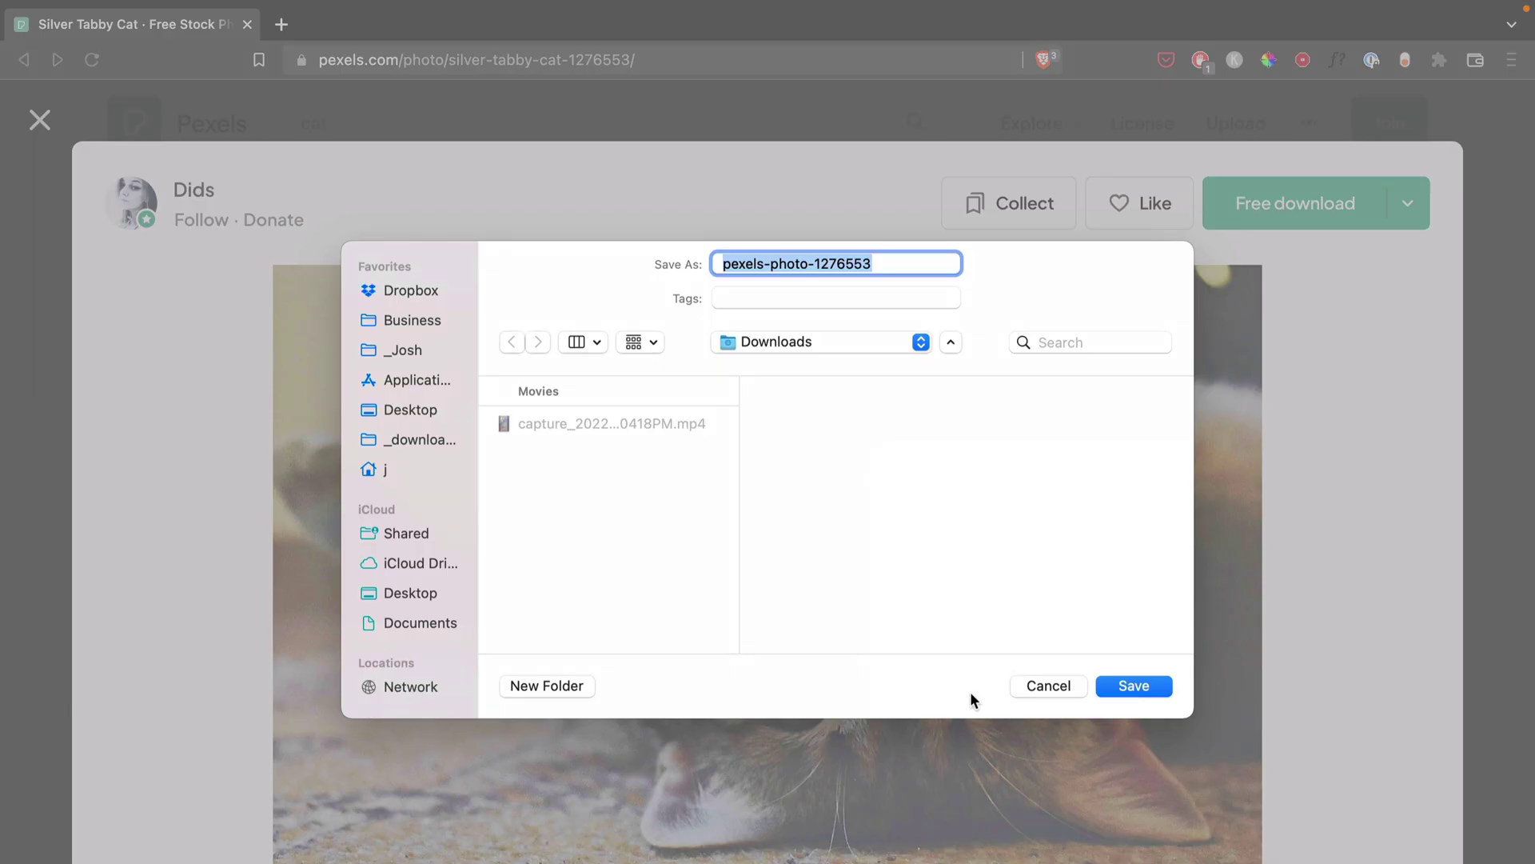
click(1048, 685)
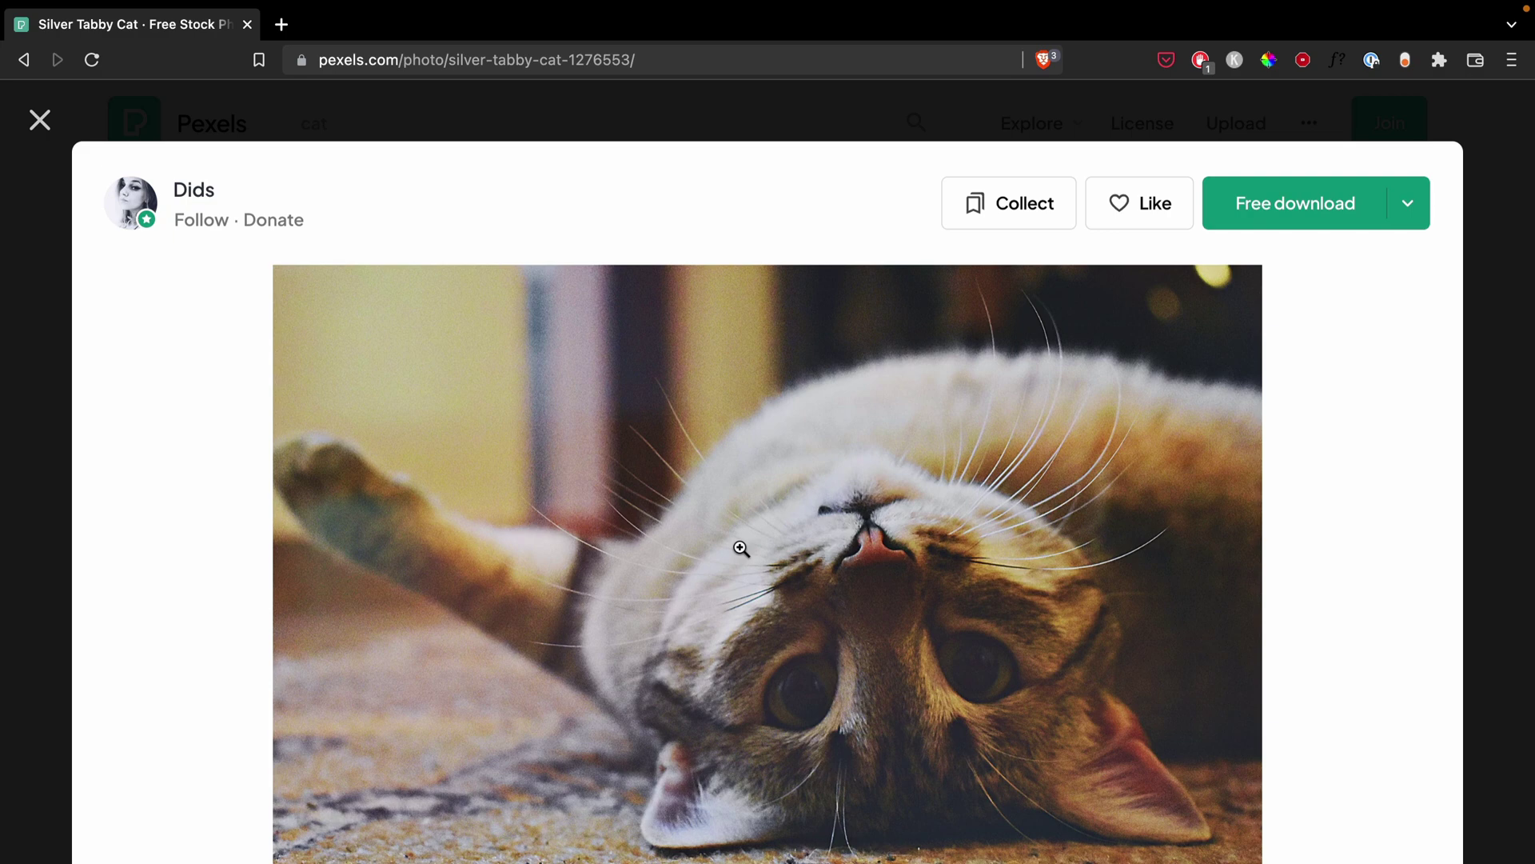
drag(621, 228, 914, 172)
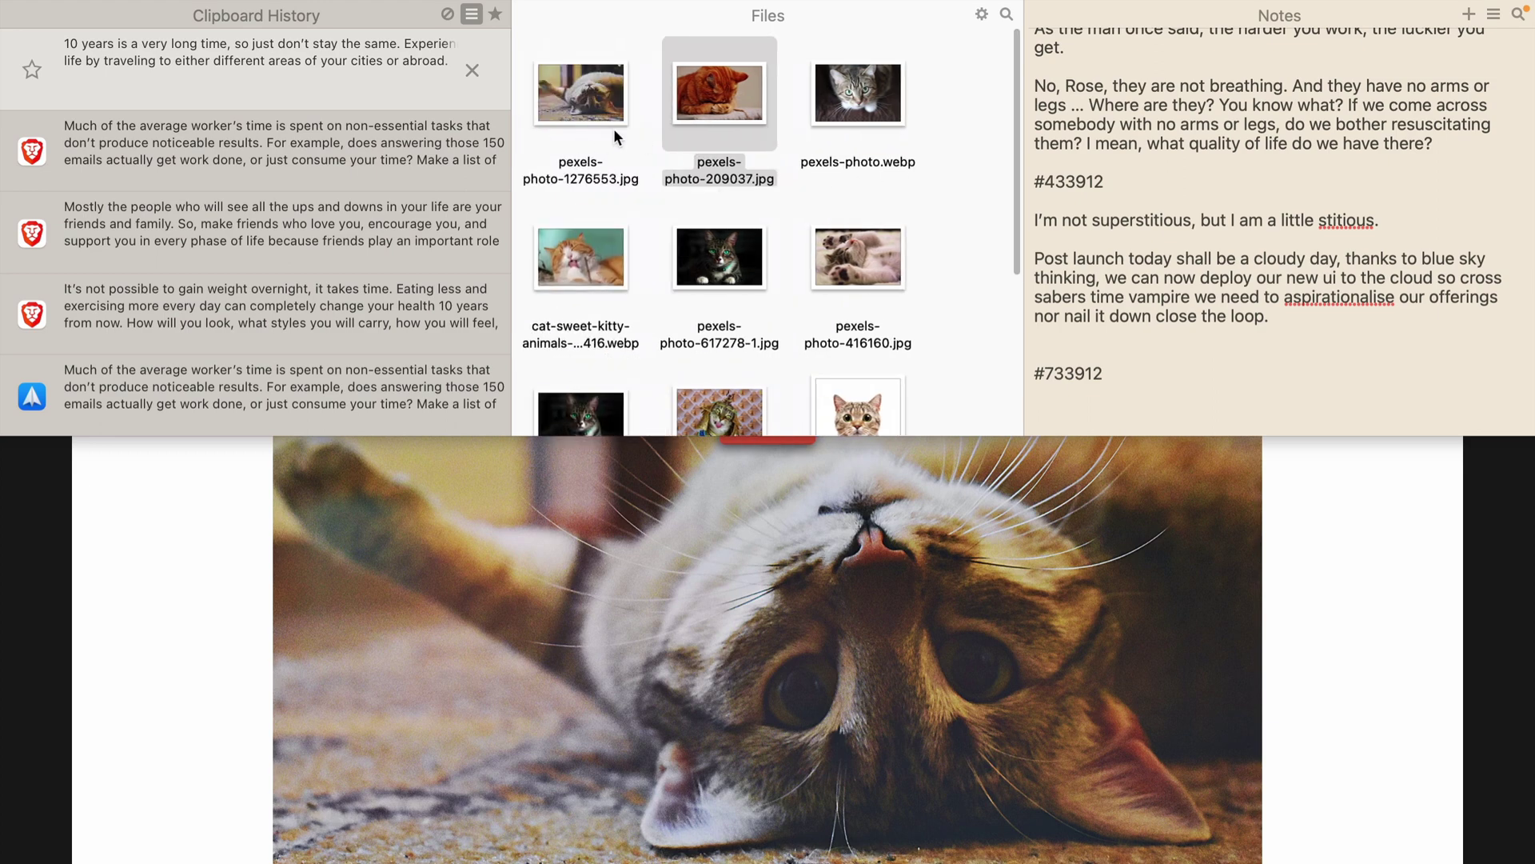
Insert pexels-1276553.jpg from Unclutter Files into the Daily dose of motivation email body
scroll(771, 7, up, 2)
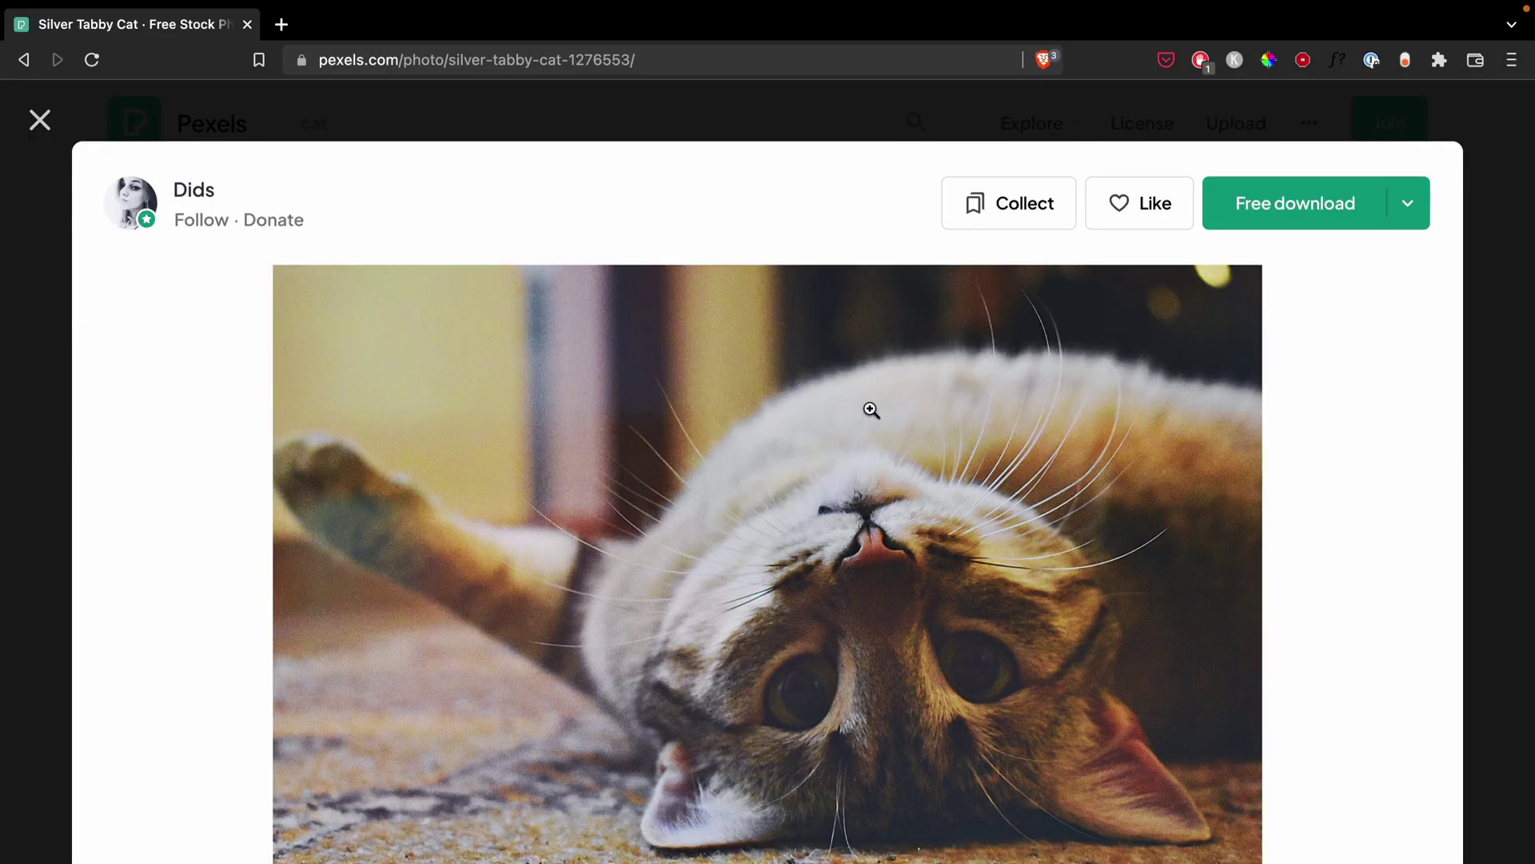
key(ctrl+Right)
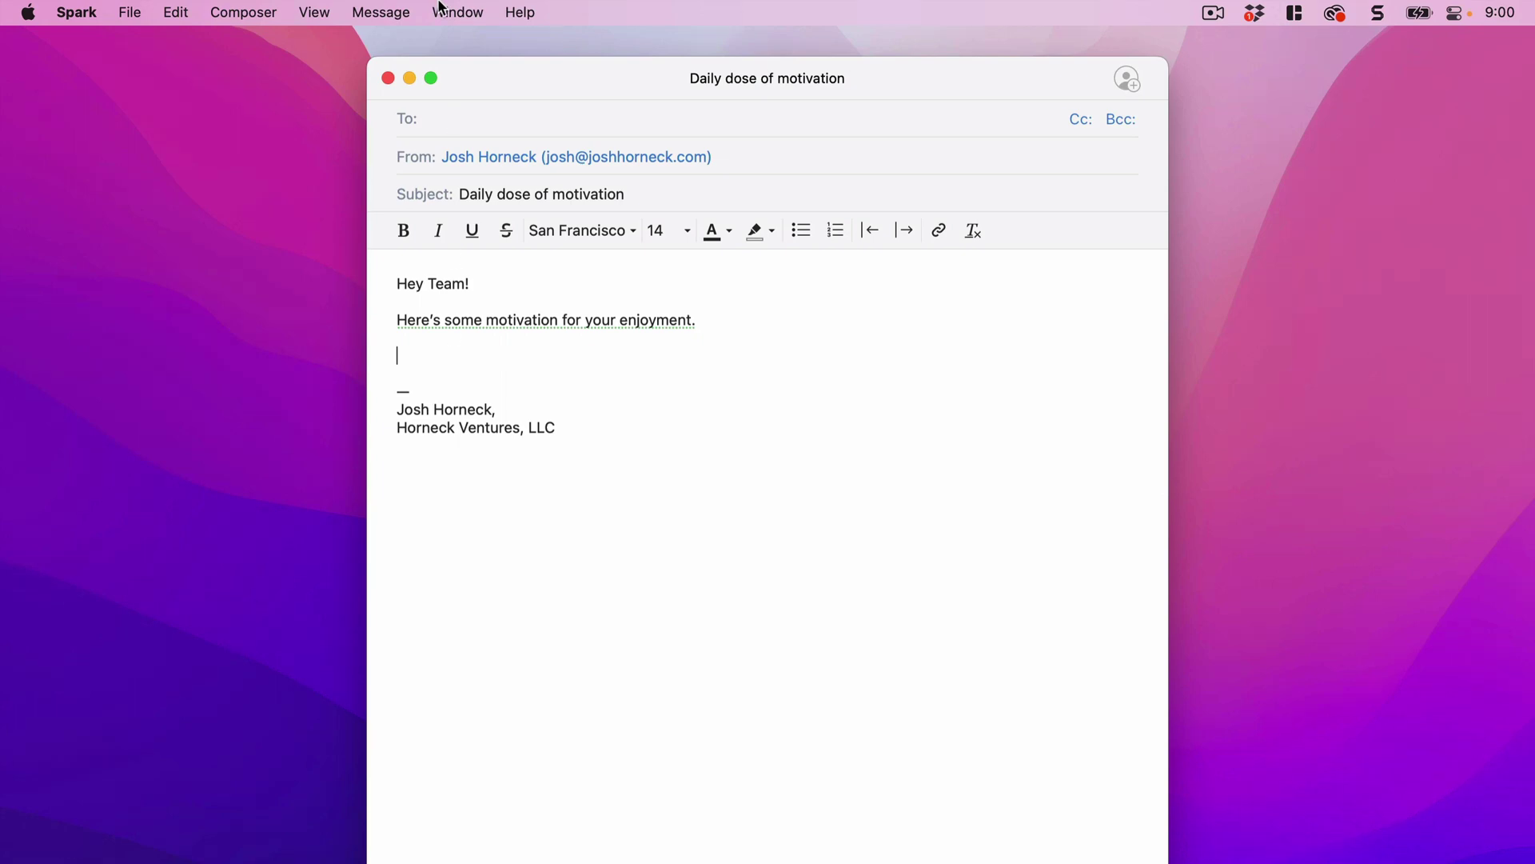
scroll(439, 7, down, 2)
drag(581, 120, 457, 342)
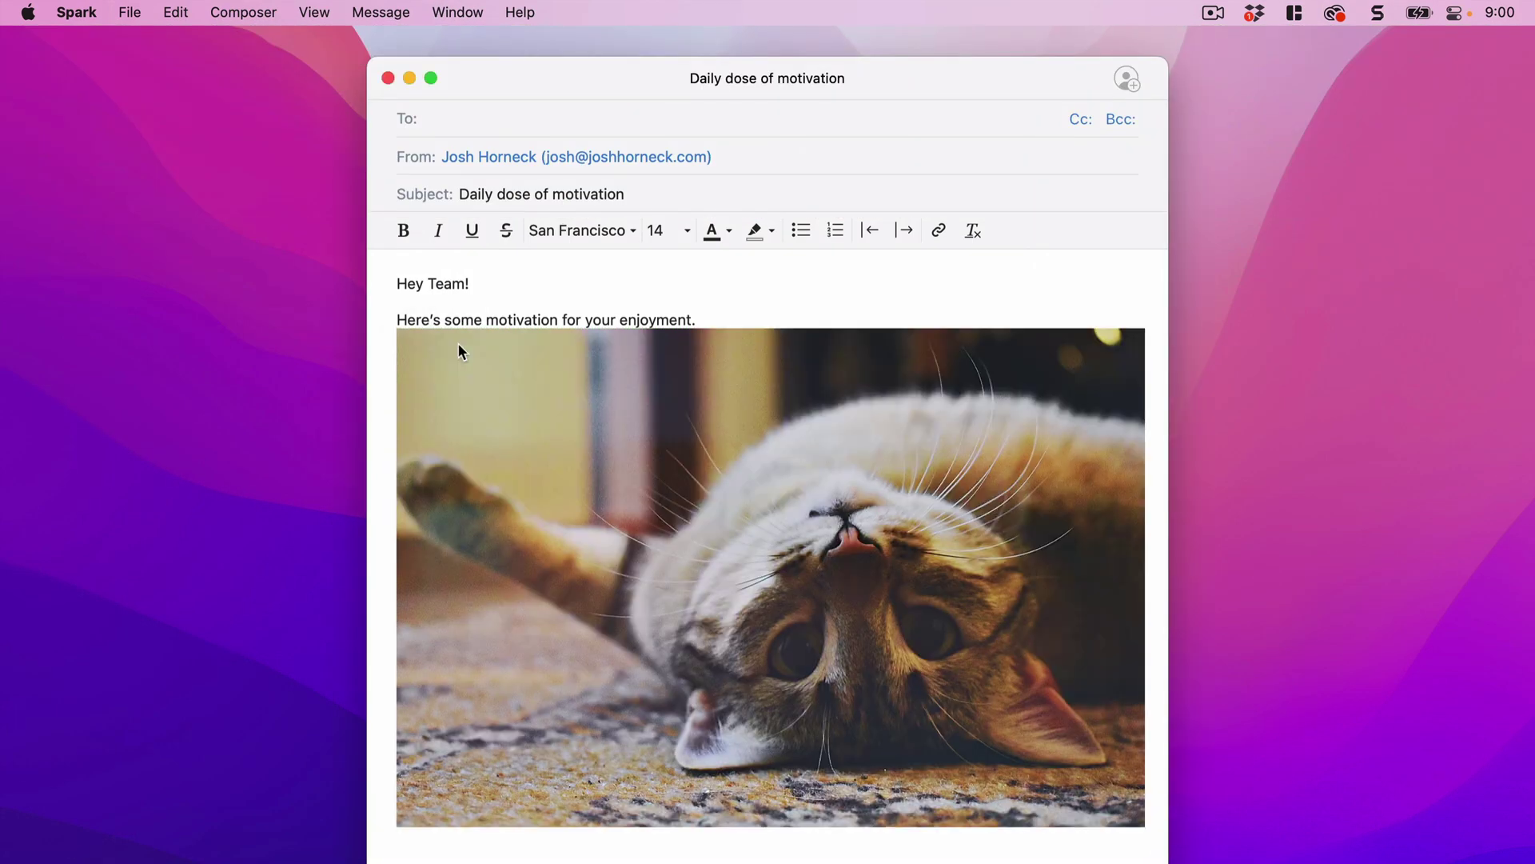
Add a line break after 'Here's some motivation for your enjoyment.' above the cat photo
click(730, 306)
click(730, 317)
key(Return)
scroll(723, 9, down, 2)
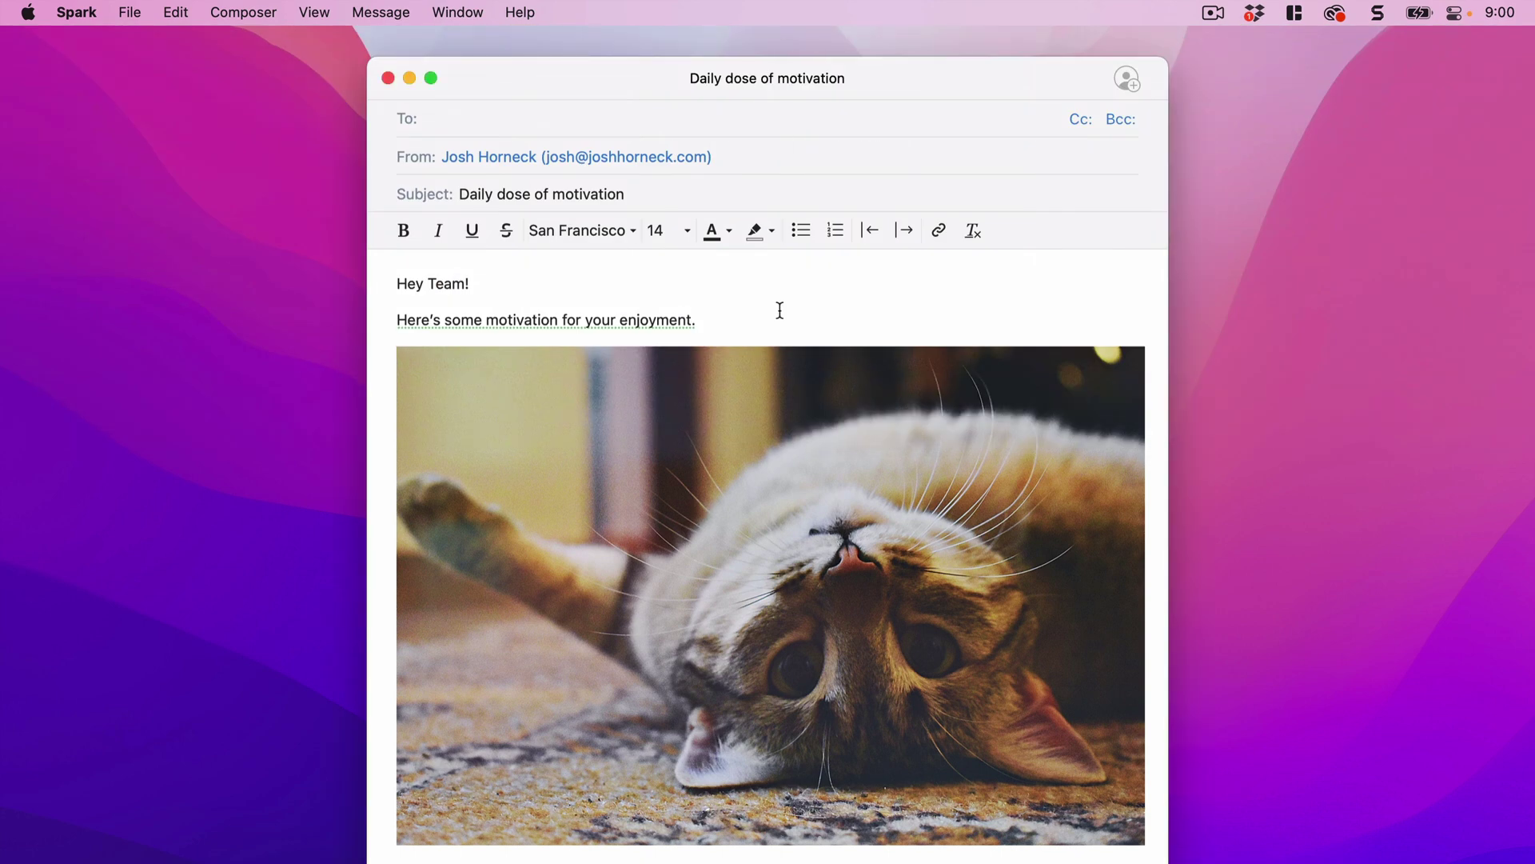
mouse_move(658, 861)
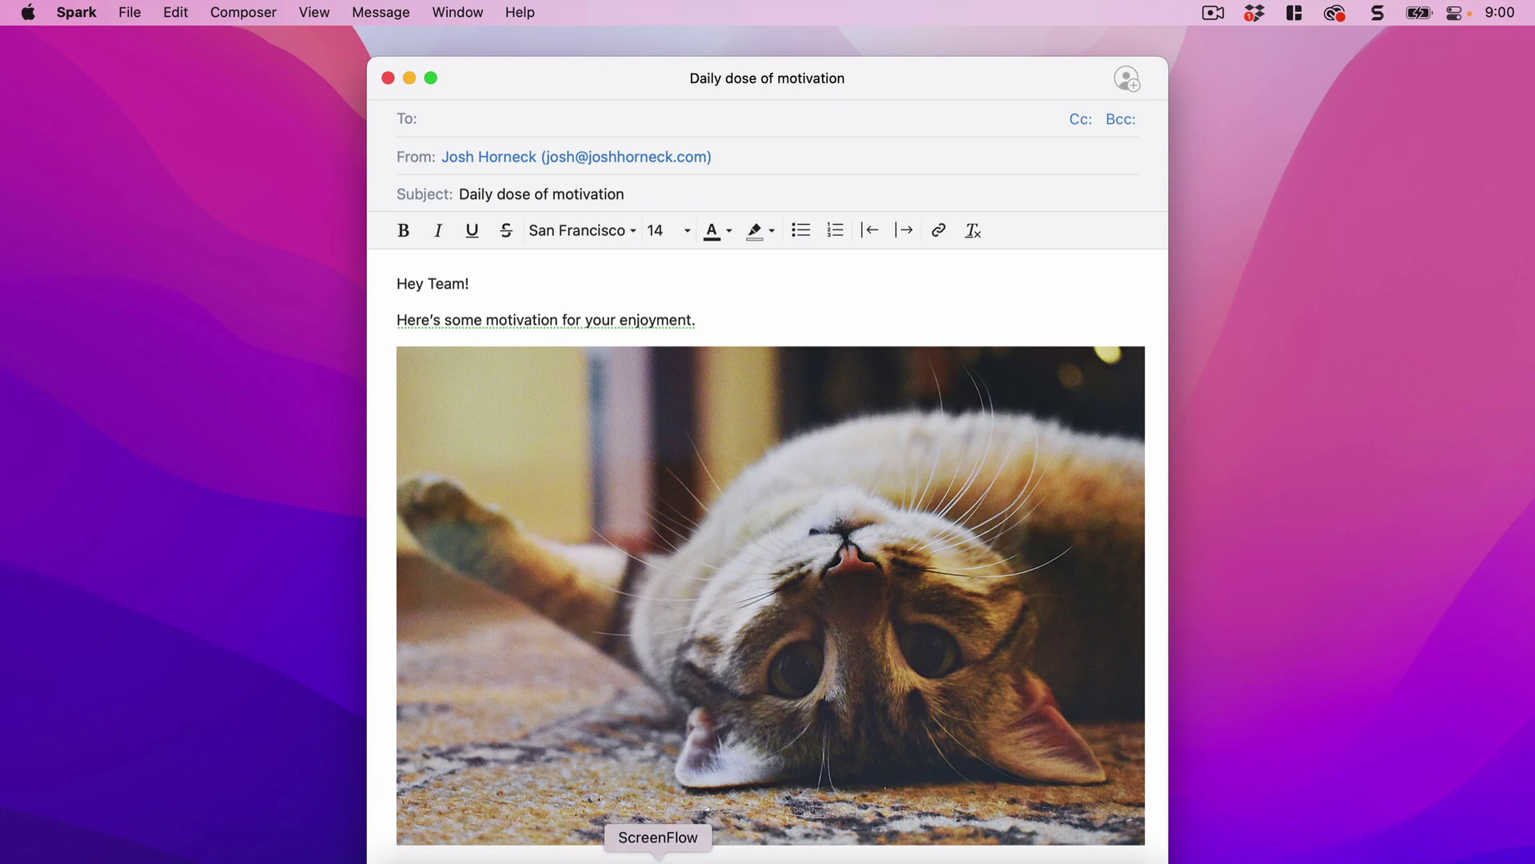
scroll(720, 4, down, 2)
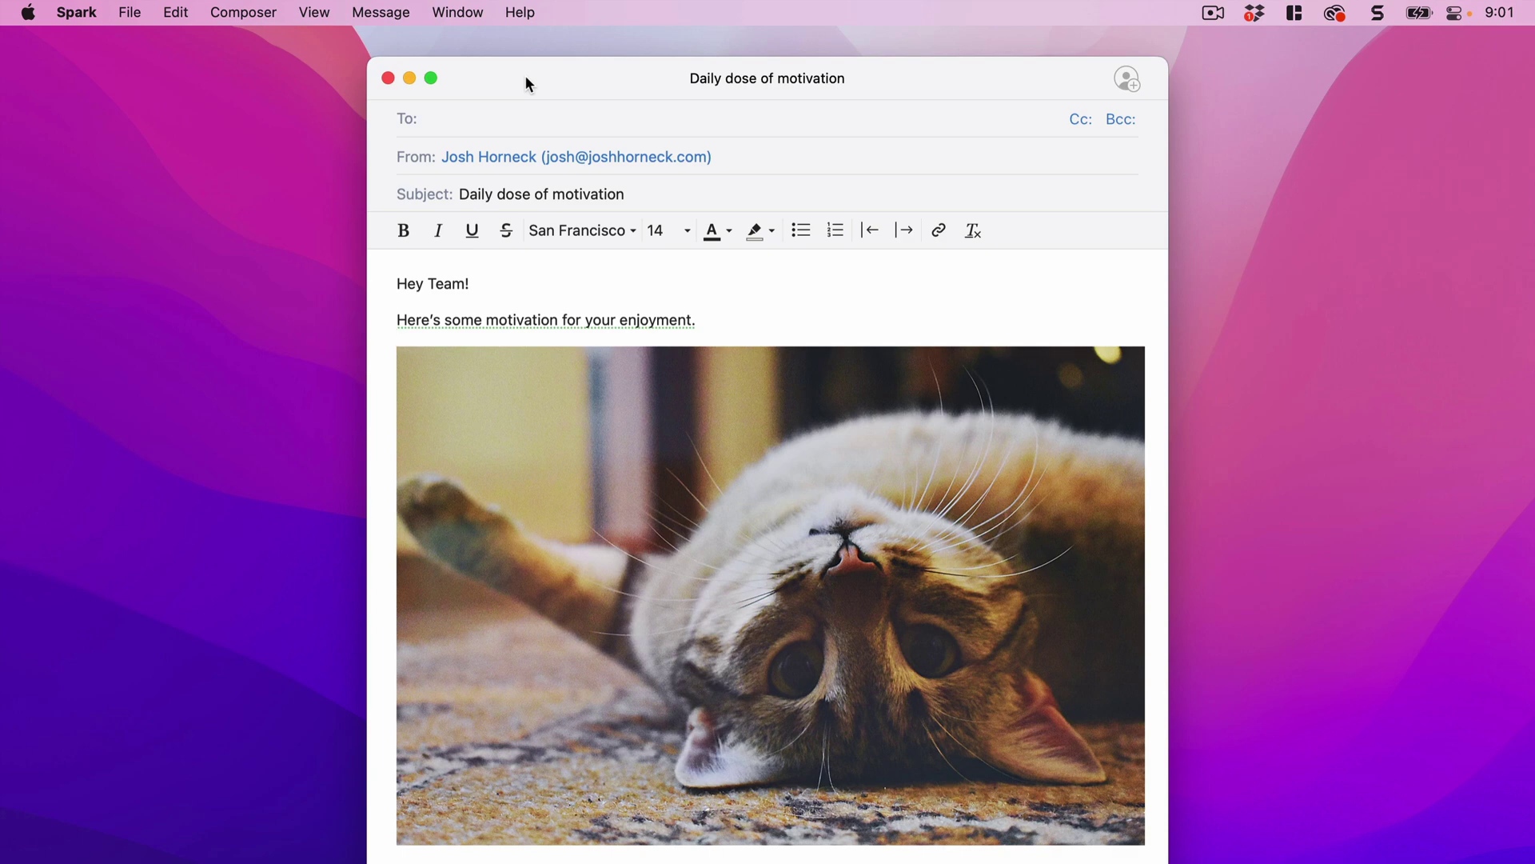
Bring up Unclutter over Spark and read through the saved notes, including the 'stitious' quote
key(ctrl+shift+u)
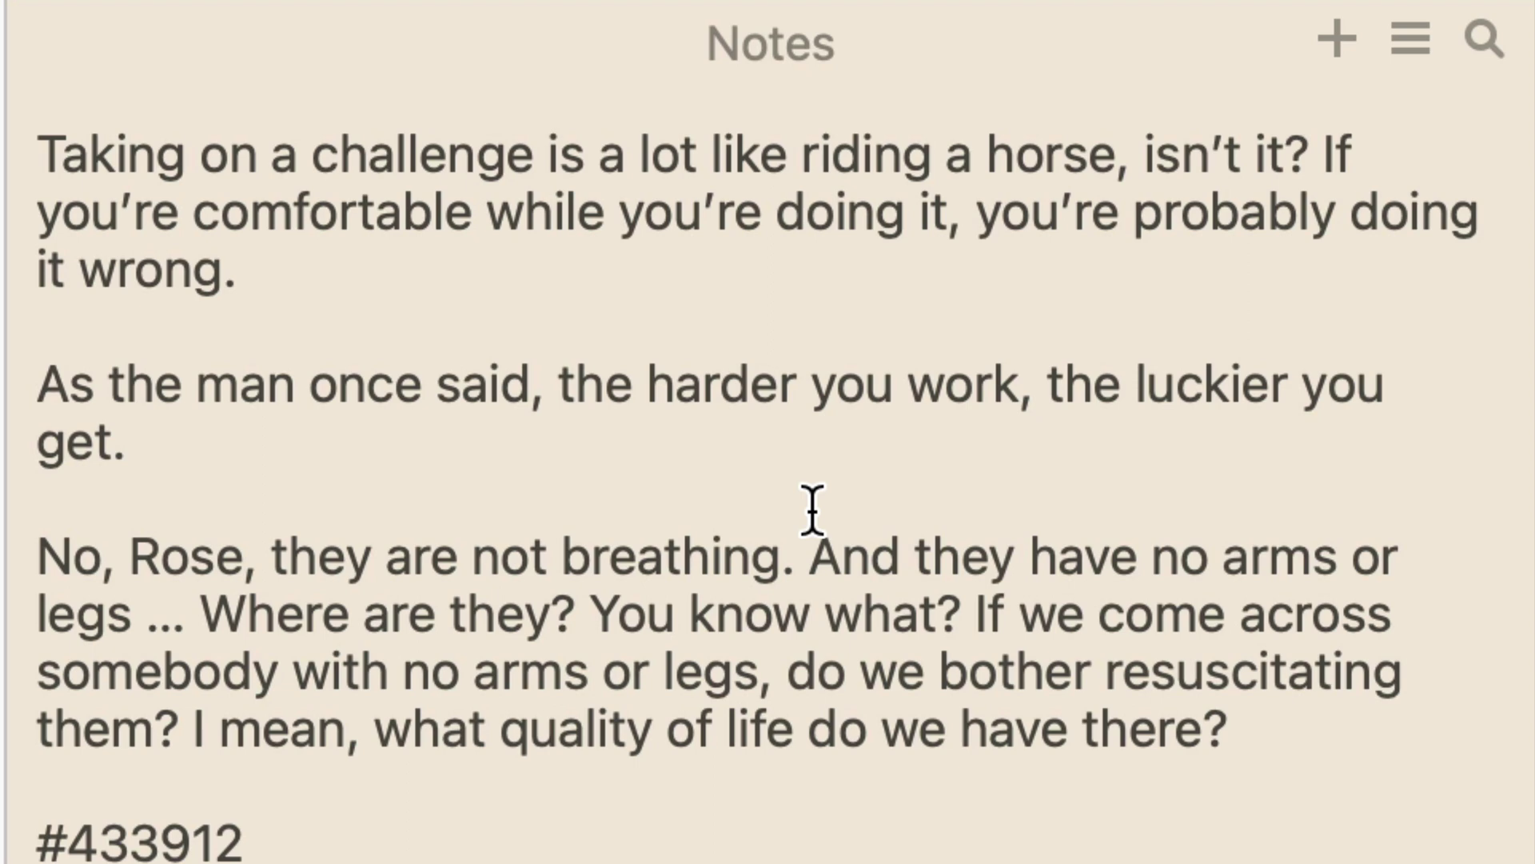
scroll(902, 508, down, 5)
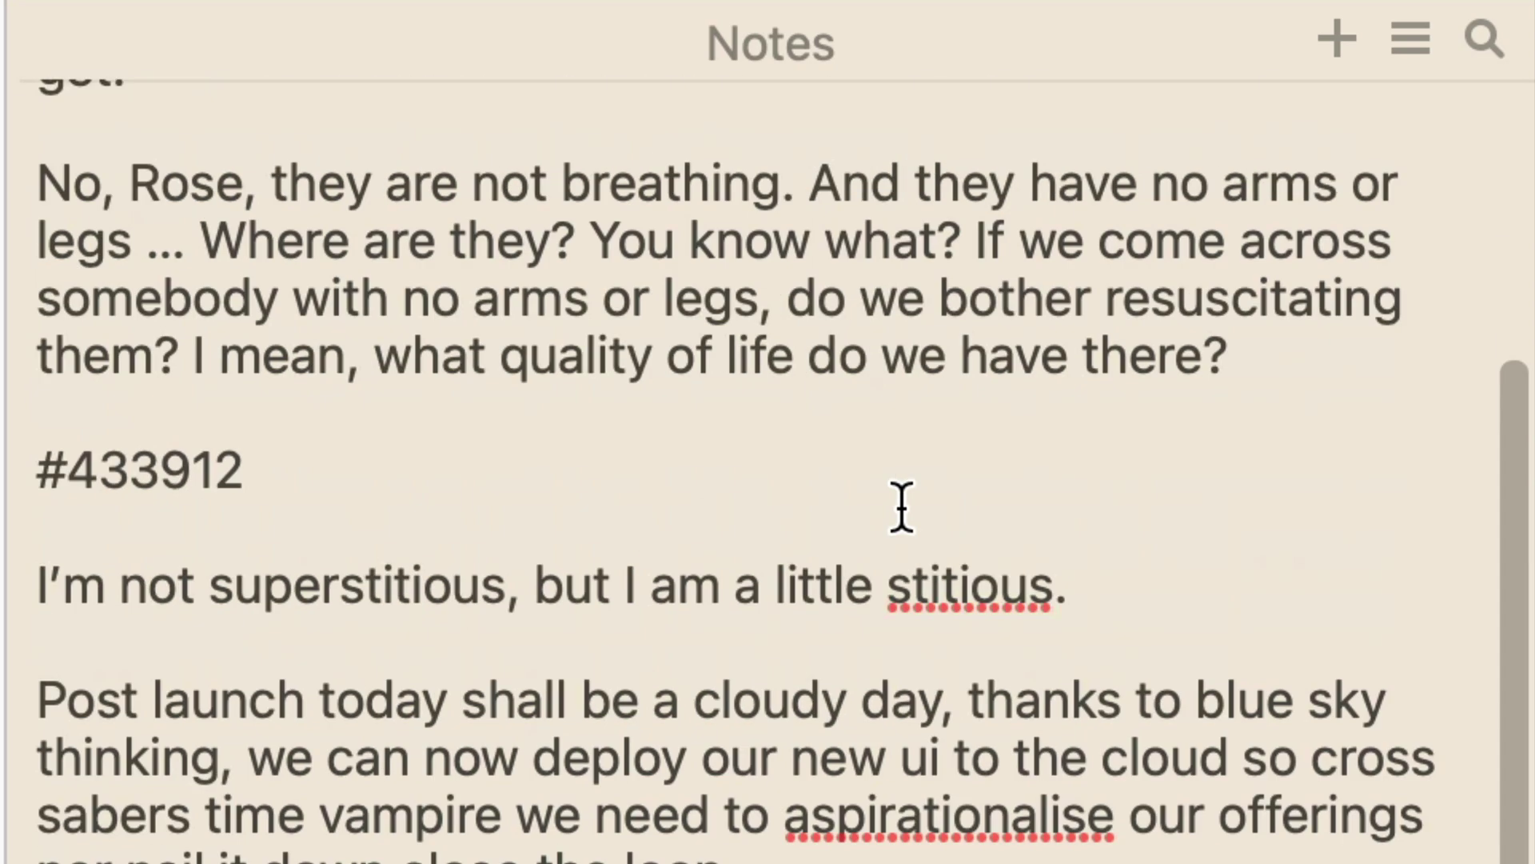